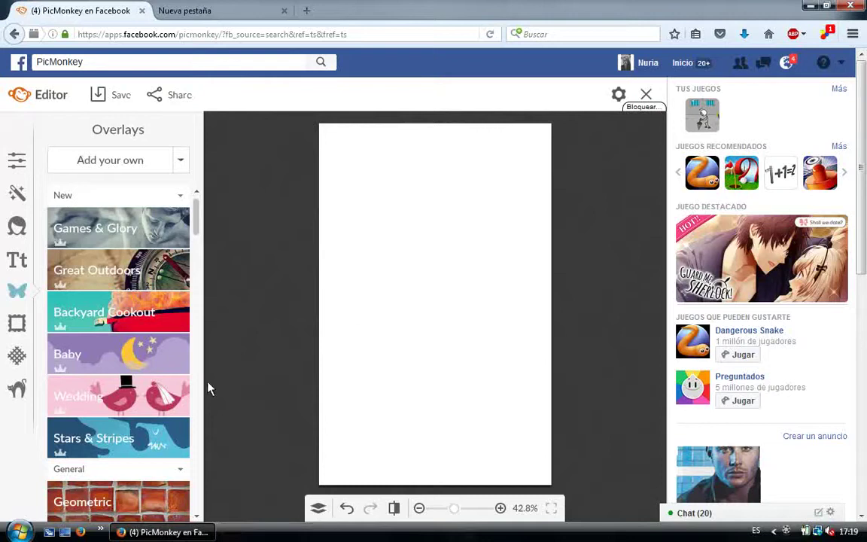
- Add the forest photo from the computer and stretch it to fill the canvas
click(96, 159)
click(318, 285)
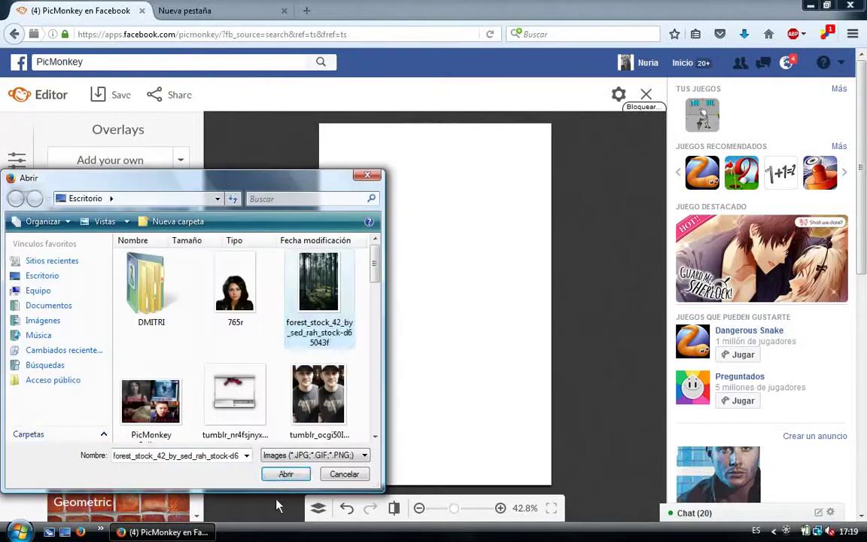
click(286, 474)
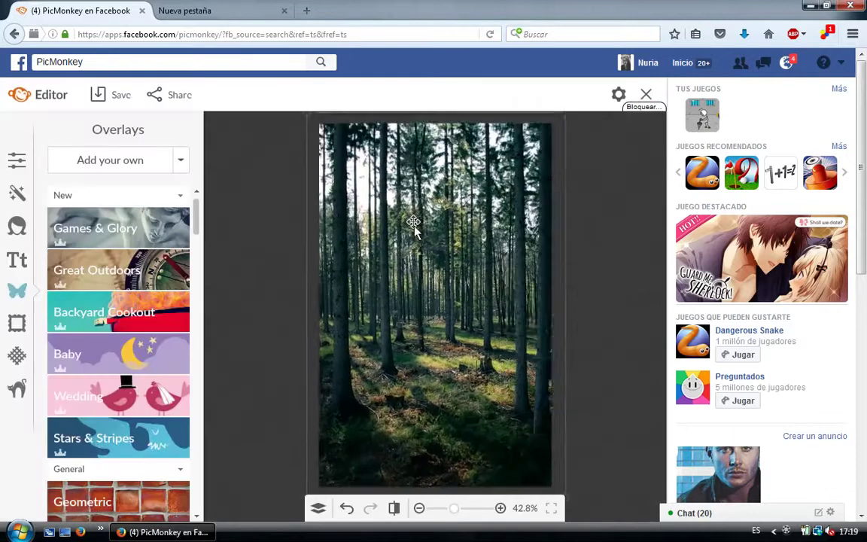
drag(413, 190, 412, 230)
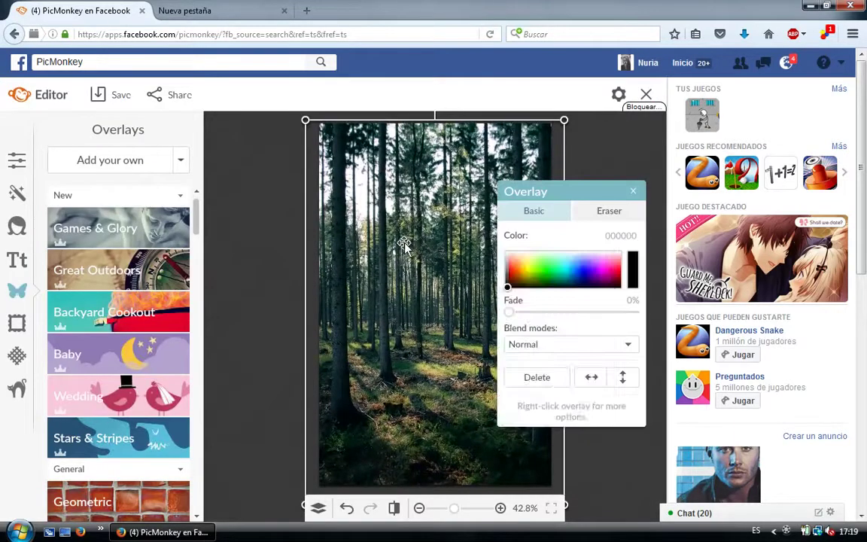
- Duplicate the forest overlay and tint the copy dark purple with Hardlight blending
right_click(420, 241)
click(432, 397)
drag(385, 287, 377, 278)
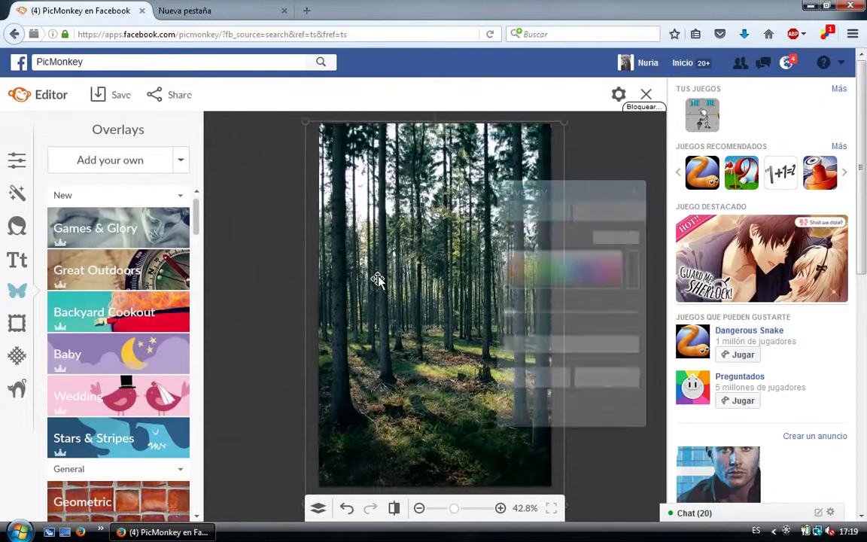
click(591, 285)
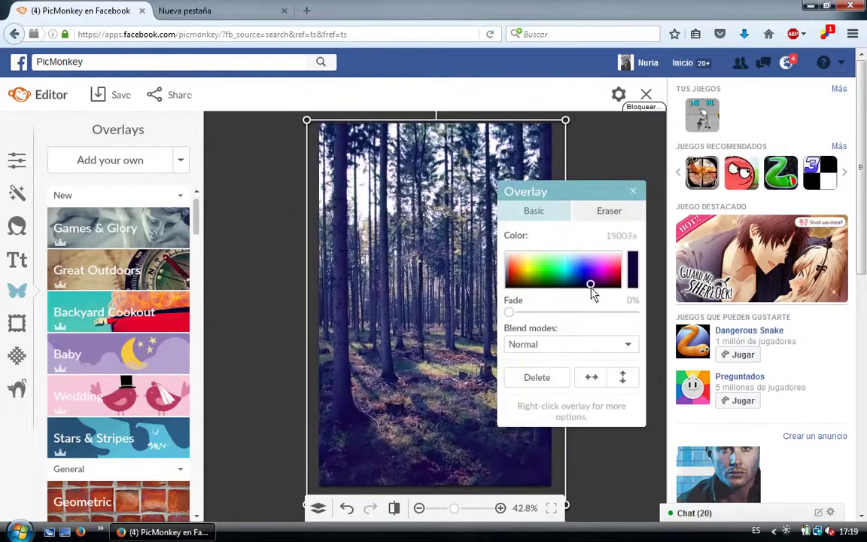
click(554, 348)
click(530, 423)
click(595, 286)
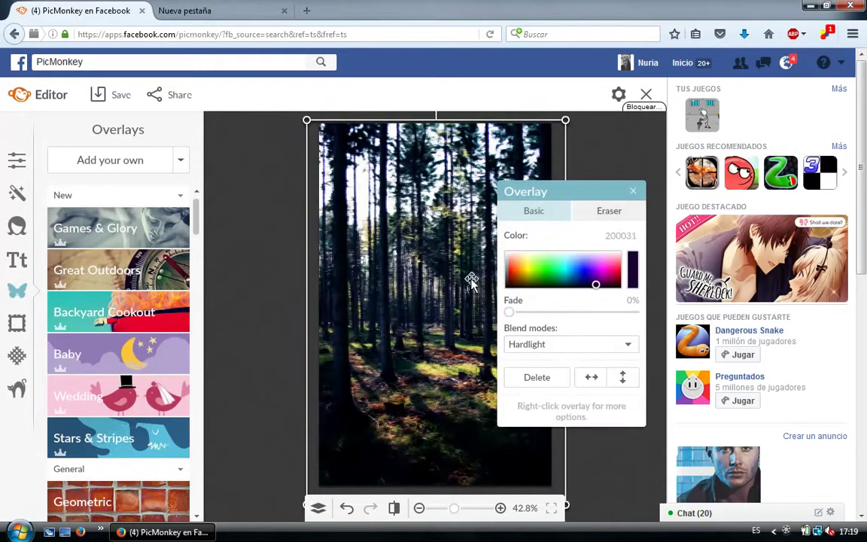
- Toggle the overlay's selection a few times to preview the purple Hardlight tint
key(Delete)
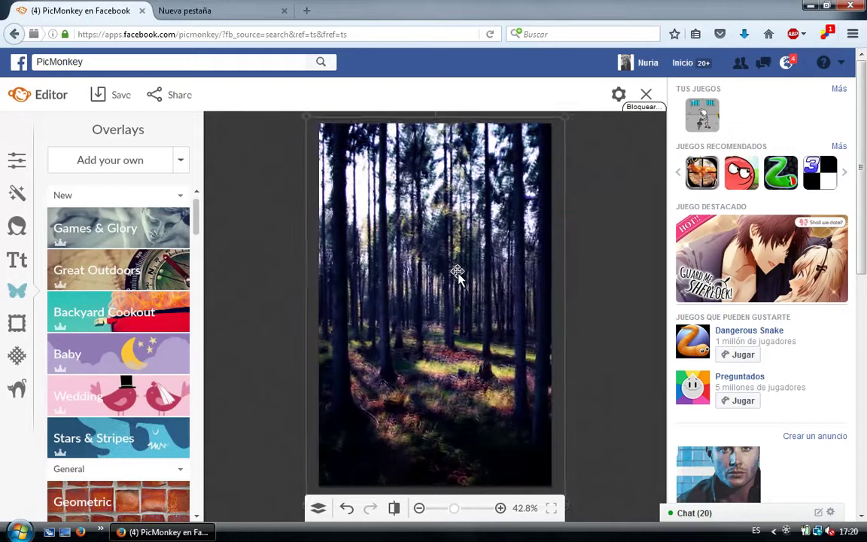
click(457, 275)
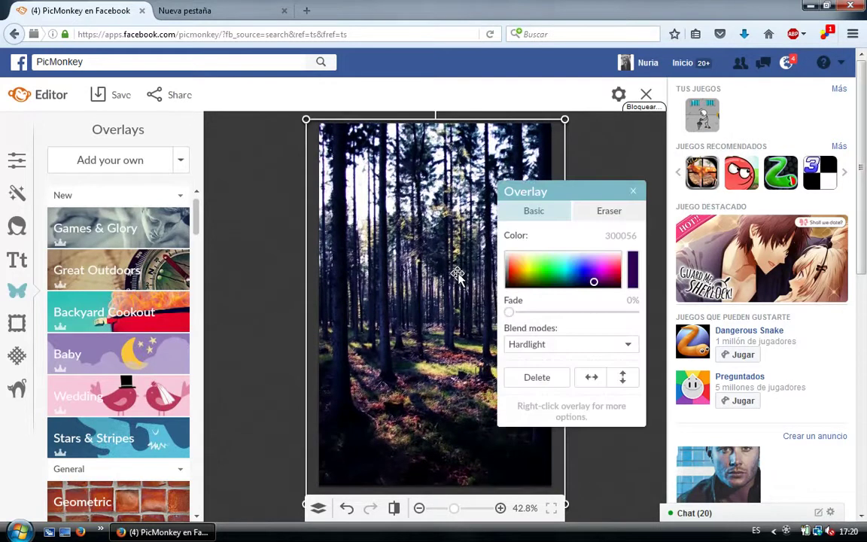
key(Delete)
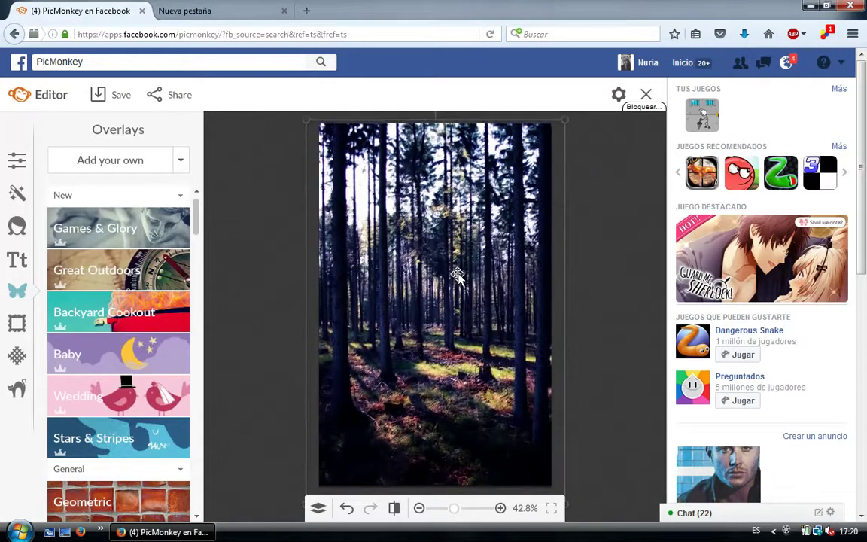
click(456, 275)
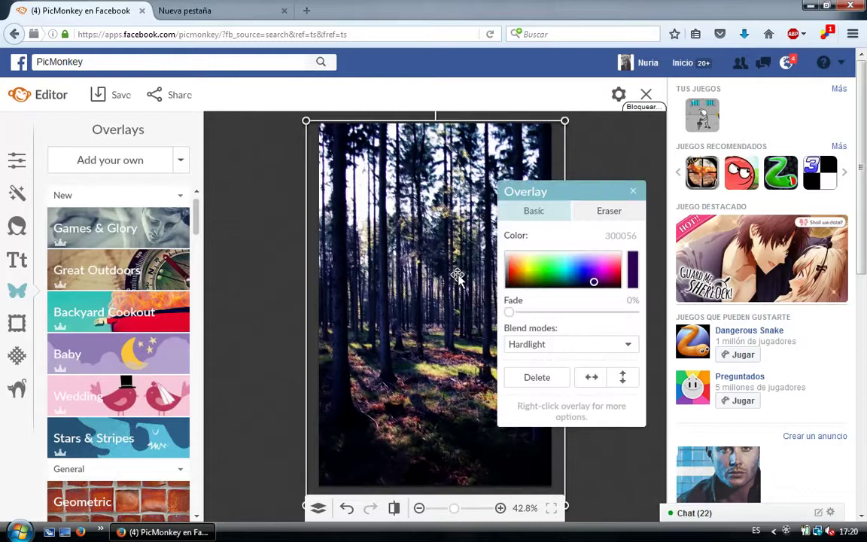
key(Delete)
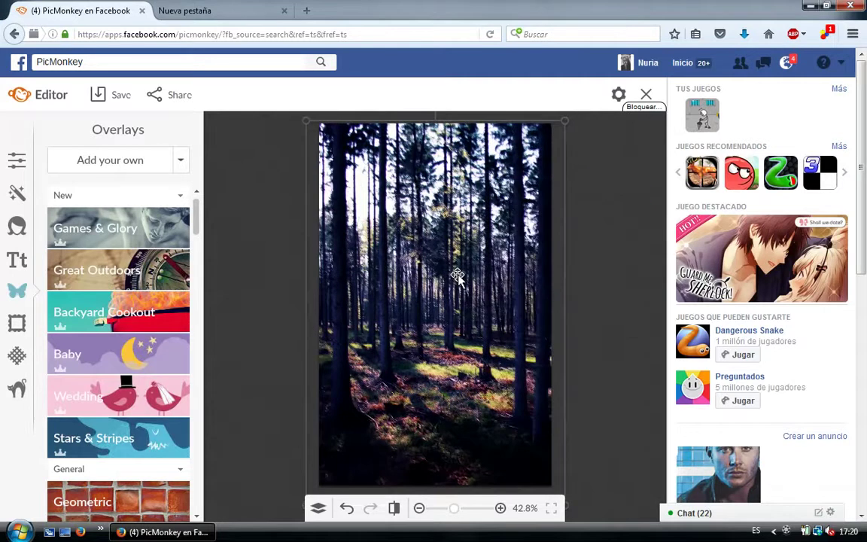
click(457, 276)
- Browse the computer's picture files, then cancel without adding a photo
click(631, 189)
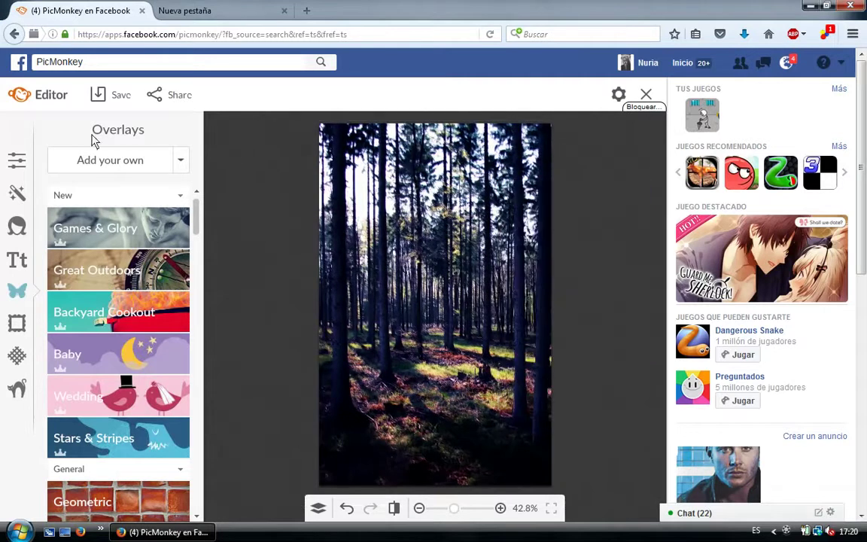
click(85, 164)
click(226, 274)
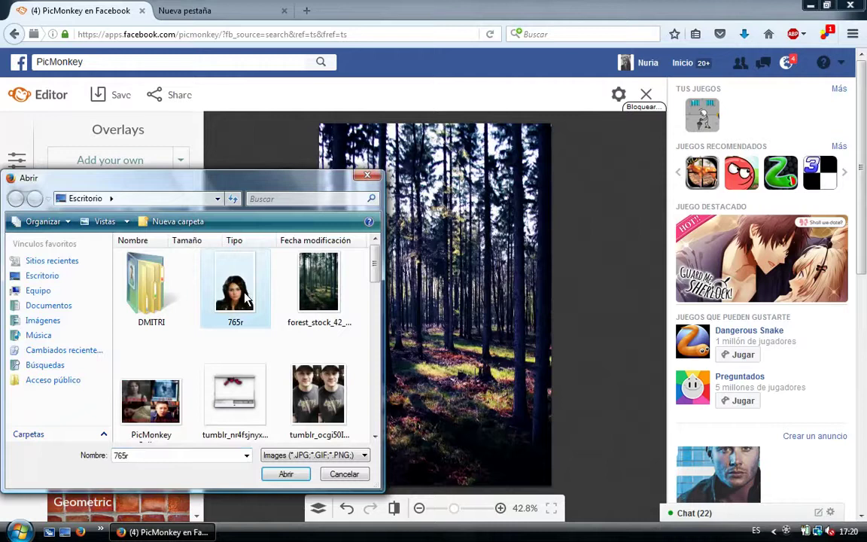
click(342, 472)
- Add a Geometric rectangle and stretch it into a bar spanning the full canvas height
click(163, 195)
click(132, 222)
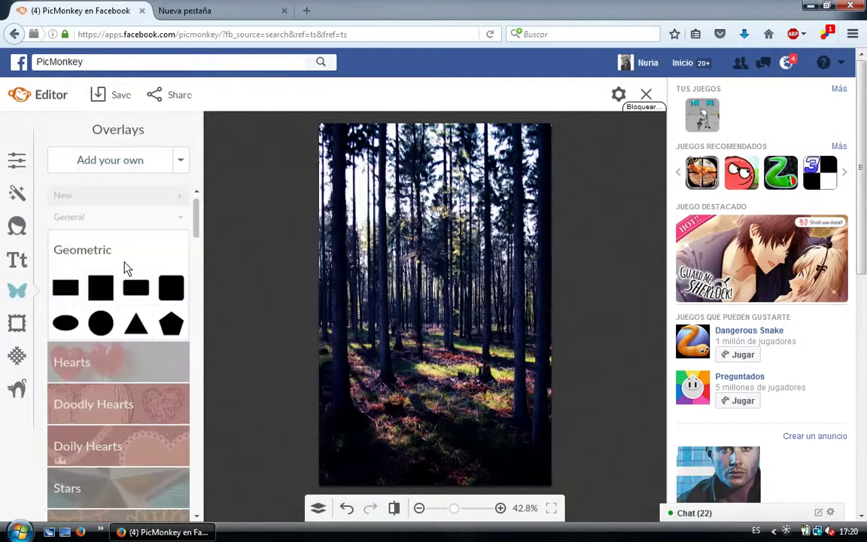
click(67, 290)
mouse_move(455, 287)
mouse_down()
mouse_move(441, 213)
mouse_move(422, 252)
mouse_move(437, 252)
mouse_up()
drag(439, 337, 440, 471)
drag(438, 320, 437, 342)
drag(433, 134, 426, 91)
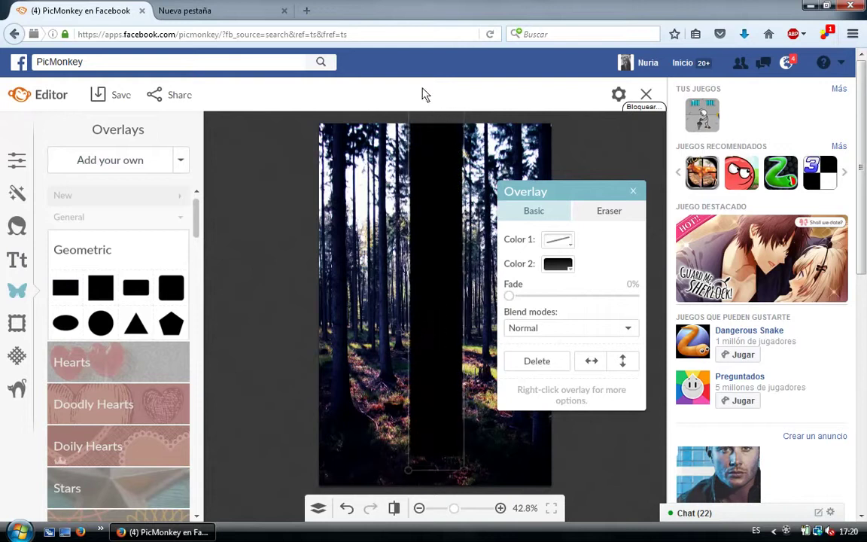
drag(437, 474, 438, 518)
- Widen the central bar and colour it dark purple
drag(405, 409, 397, 408)
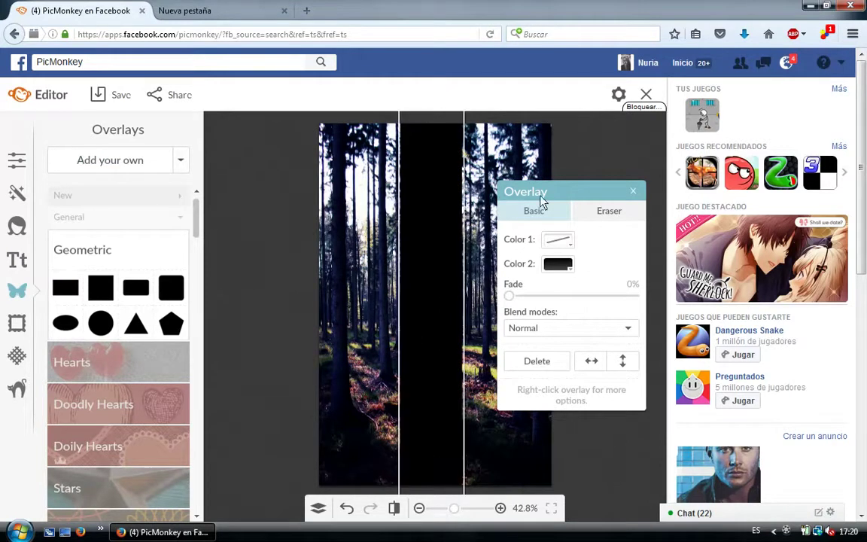
drag(533, 197, 115, 321)
drag(467, 340, 480, 341)
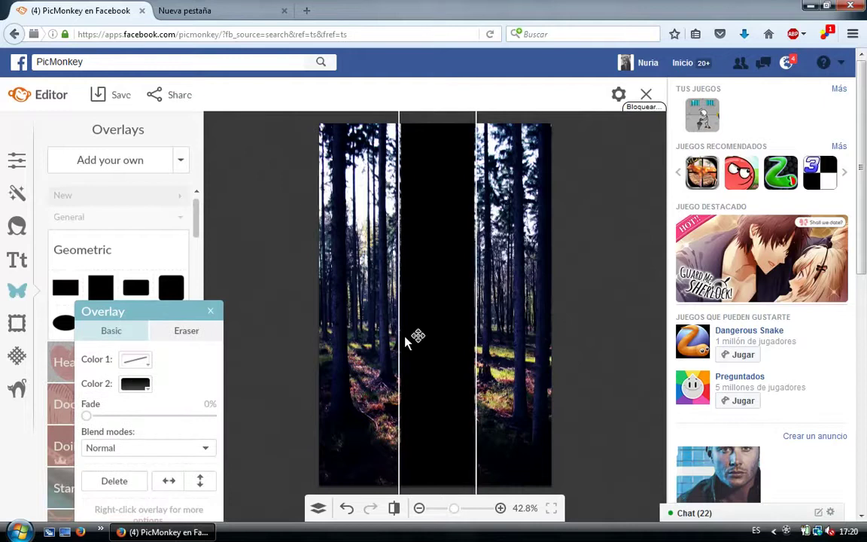
drag(401, 340, 396, 338)
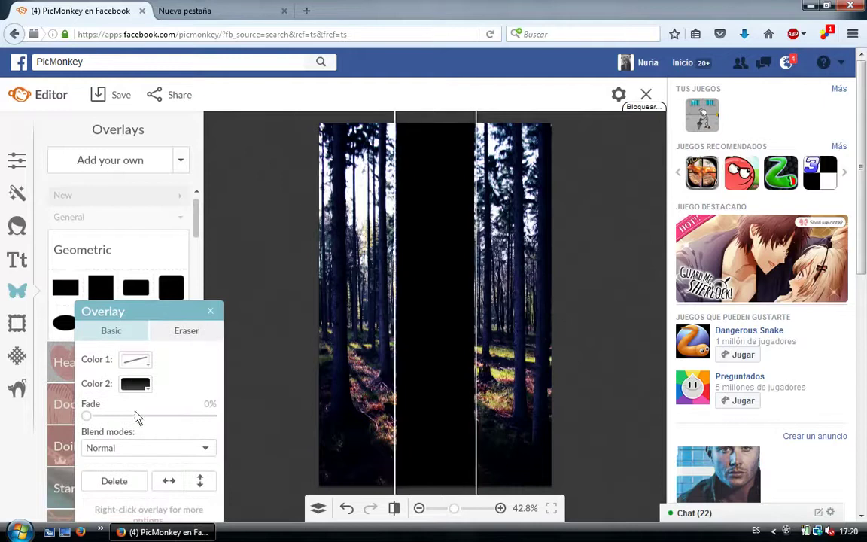
click(135, 384)
click(214, 270)
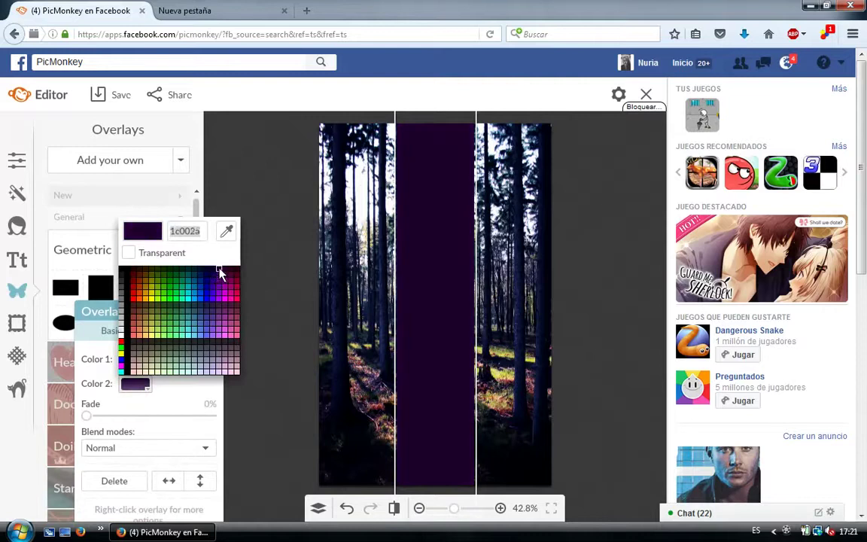
click(219, 275)
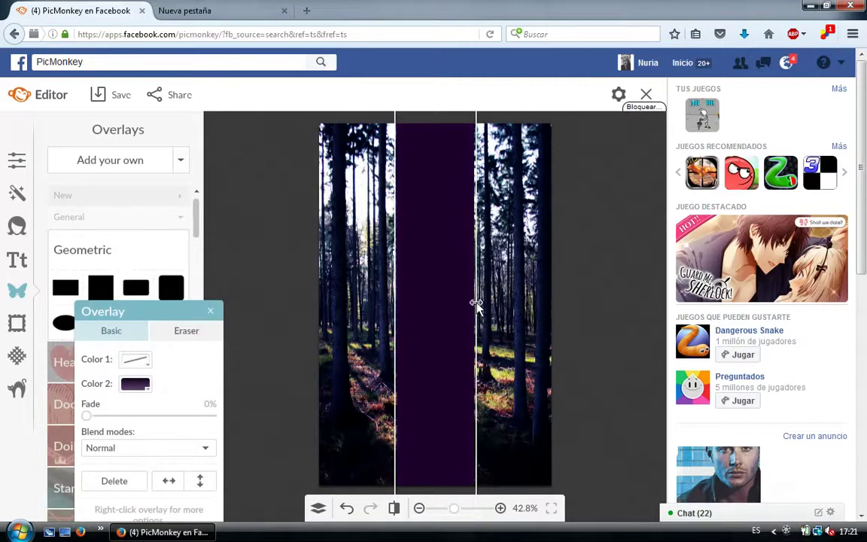
click(211, 310)
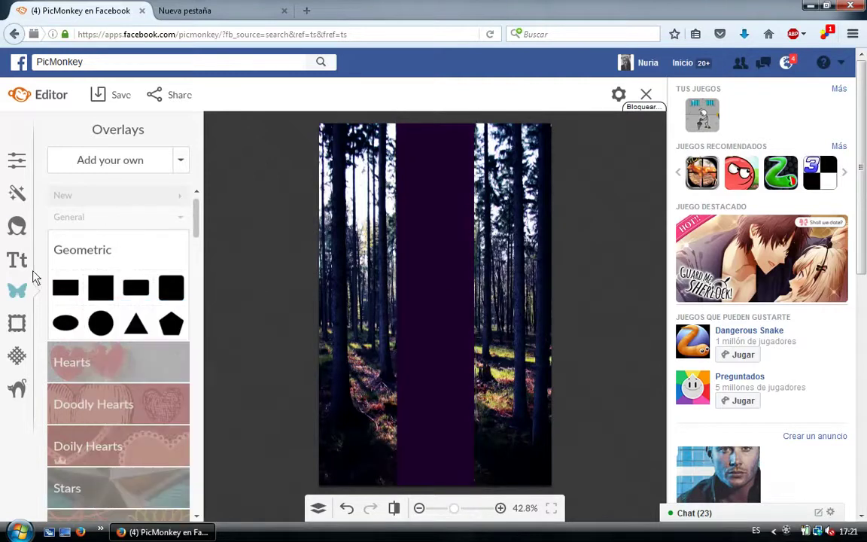
- Add and enlarge the portrait photo, send it behind the purple bar and shift it left
click(226, 275)
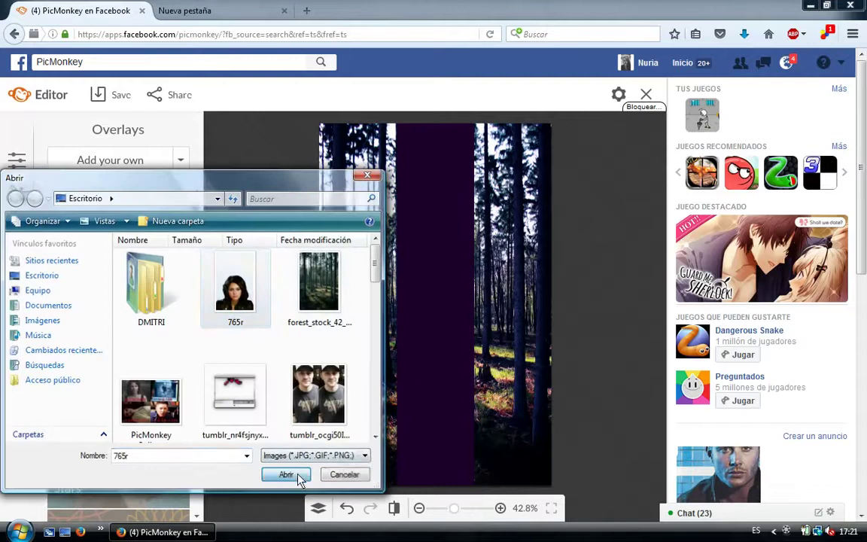
click(293, 474)
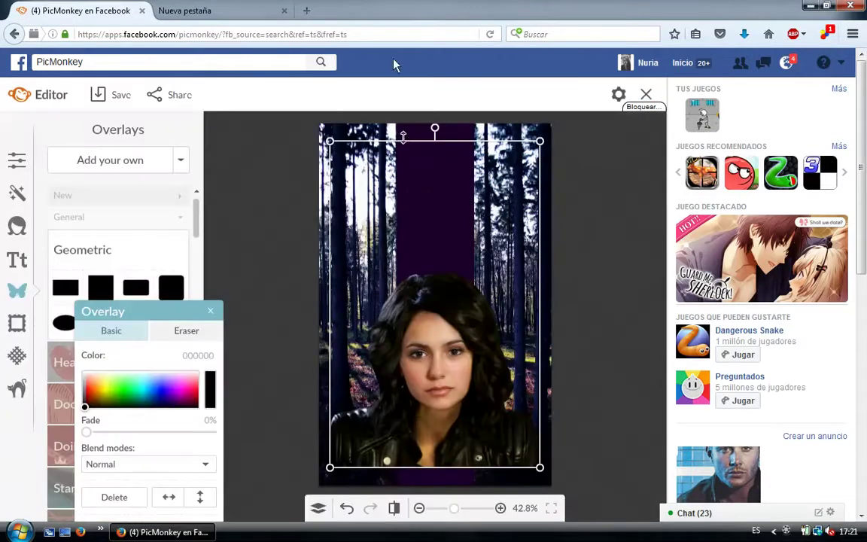
drag(330, 140, 271, 112)
drag(438, 281, 420, 293)
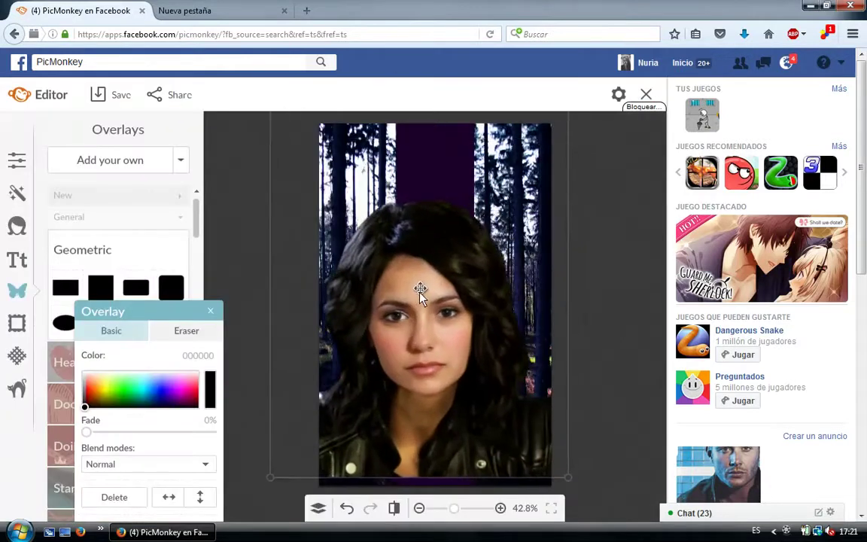
right_click(420, 294)
click(449, 98)
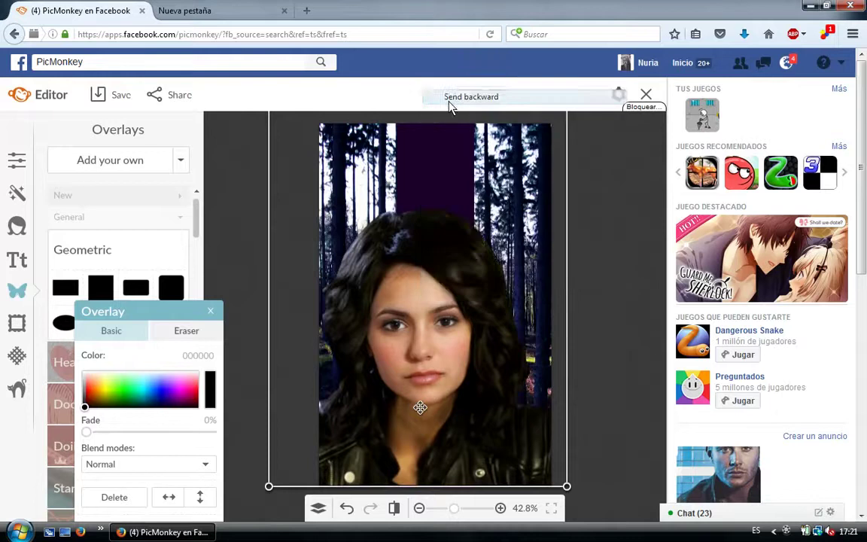
drag(375, 266, 352, 269)
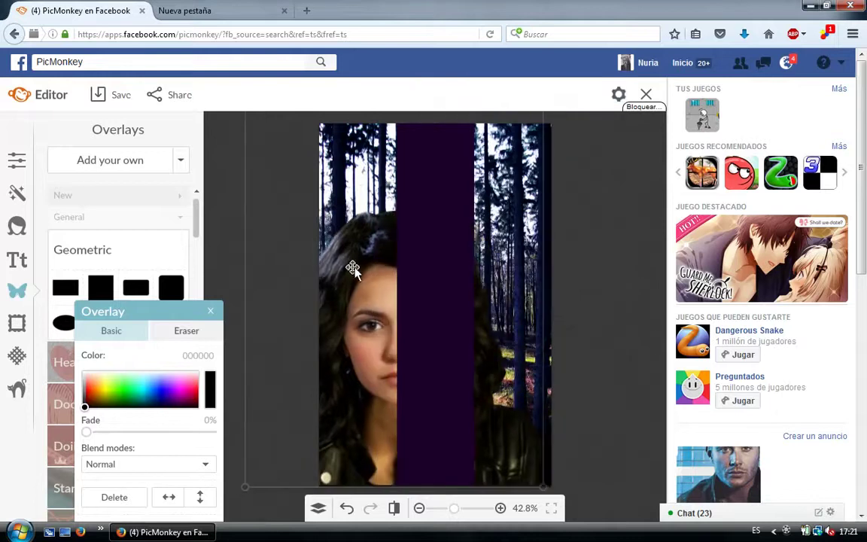
- Erase the portrait's lower right part with a size-69 eraser, then nudge it down
click(186, 330)
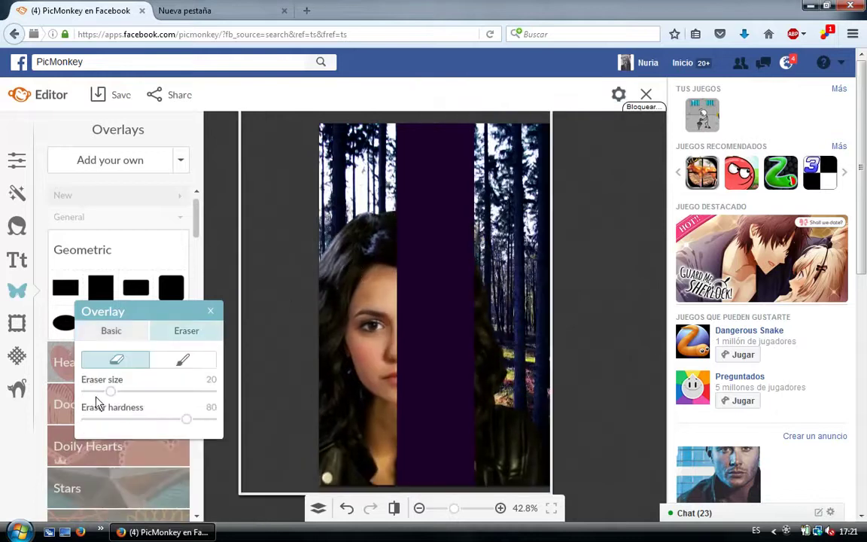
drag(111, 391, 172, 391)
drag(470, 254, 478, 452)
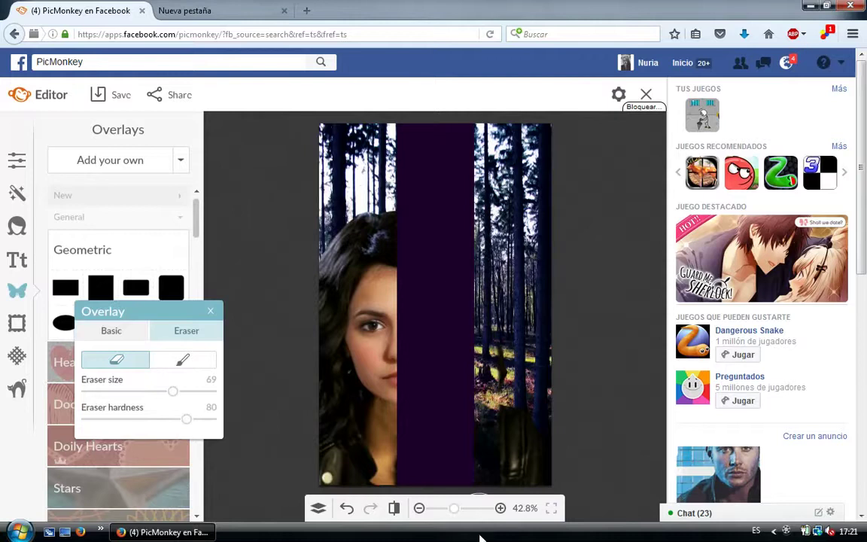
drag(493, 358, 518, 452)
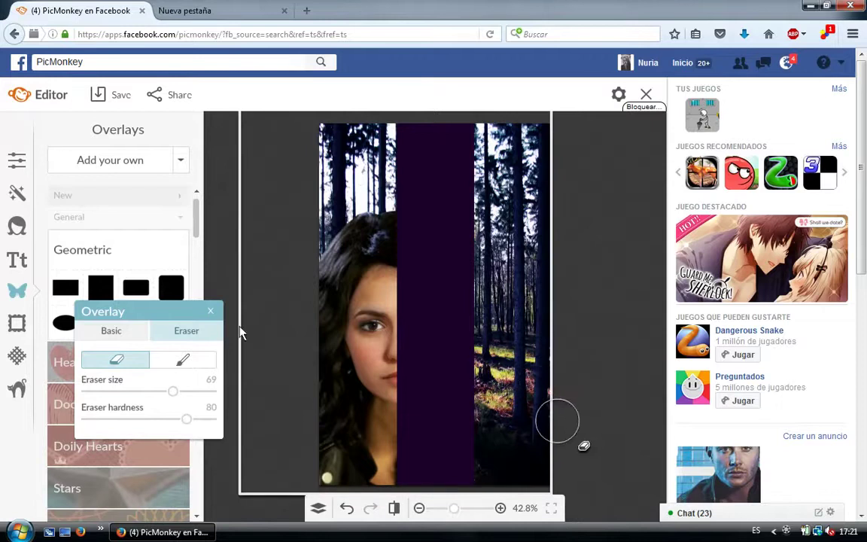
click(211, 313)
click(371, 290)
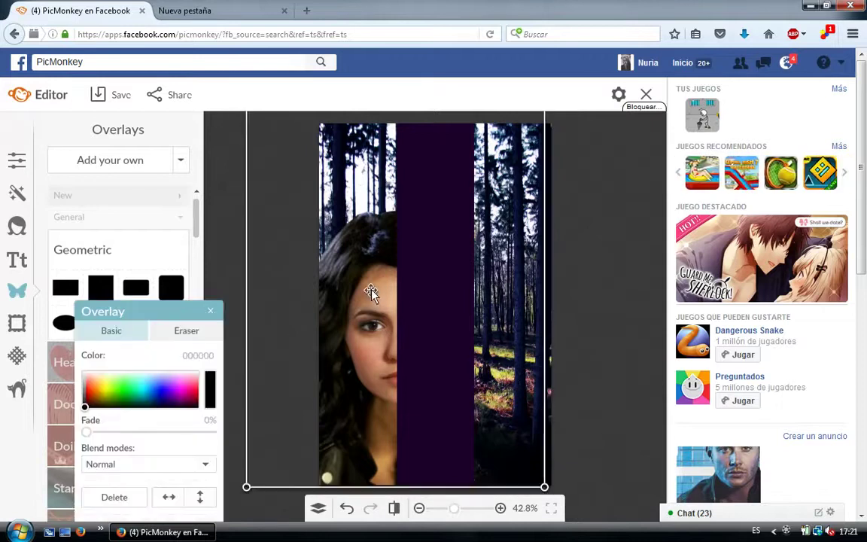
drag(372, 295, 373, 303)
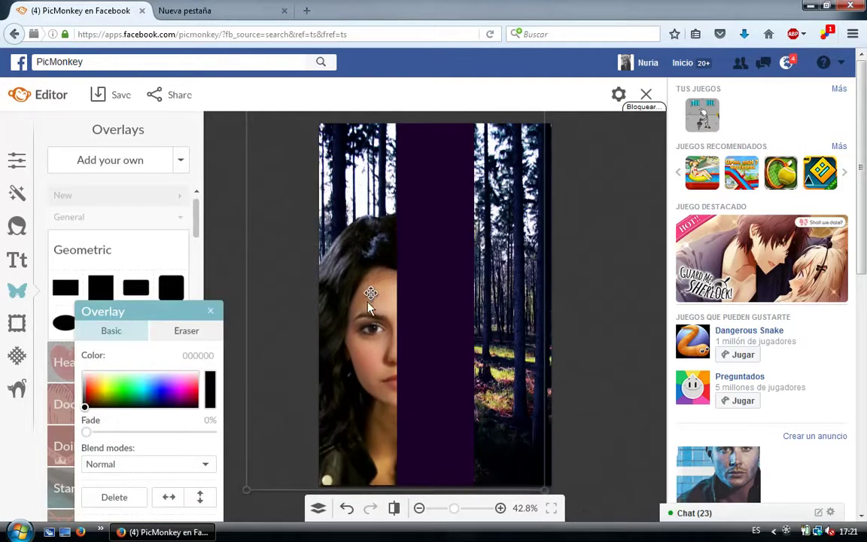
- Duplicate the portrait and give the copy Hardlight blending with a 3c0060 purple tint
right_click(355, 339)
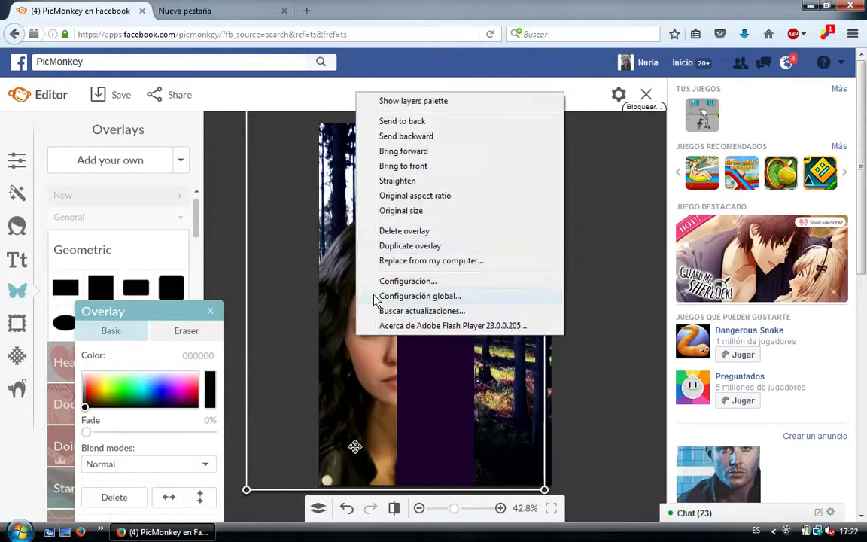
click(376, 246)
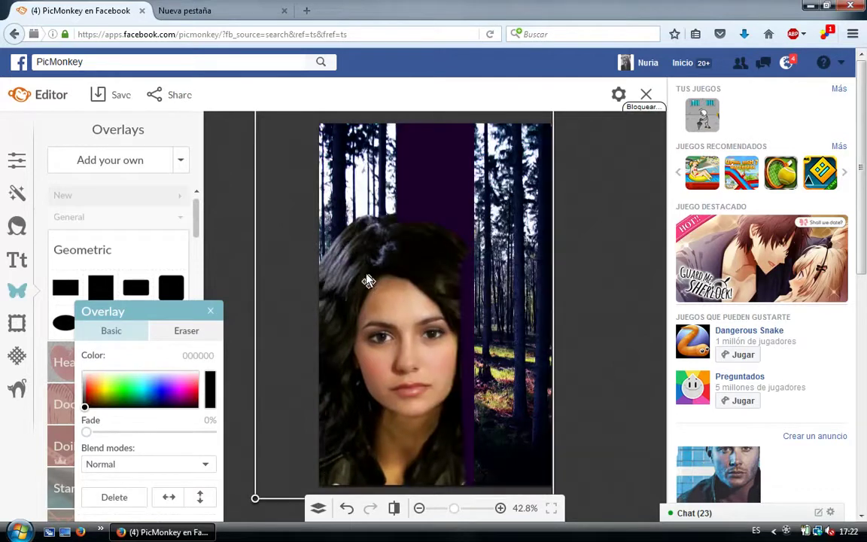
drag(365, 275, 360, 272)
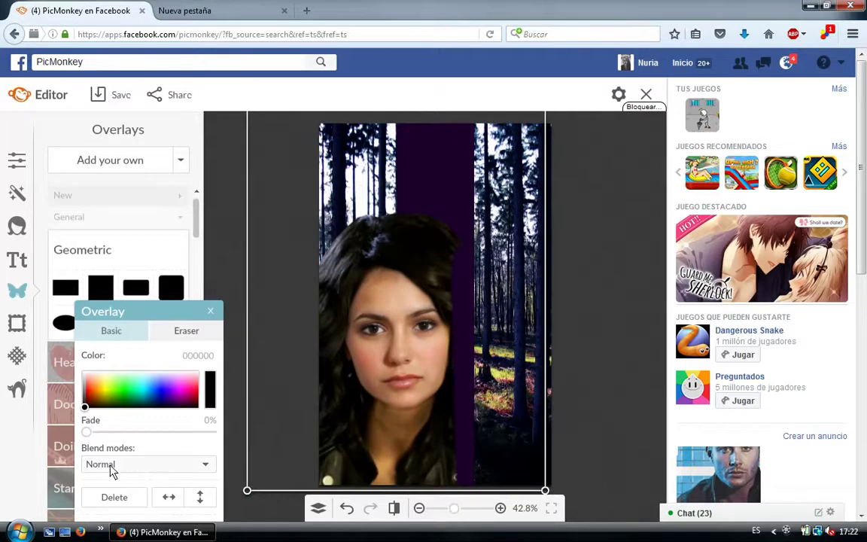
click(111, 467)
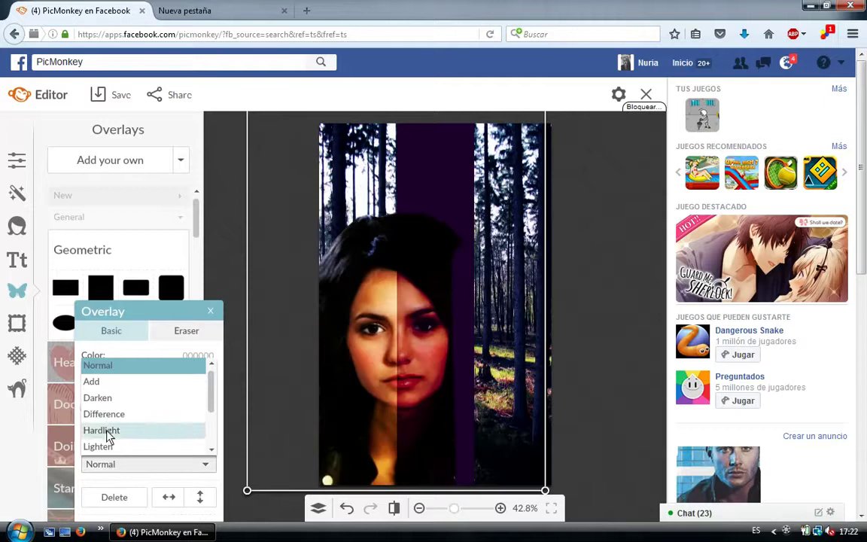
click(106, 429)
click(173, 407)
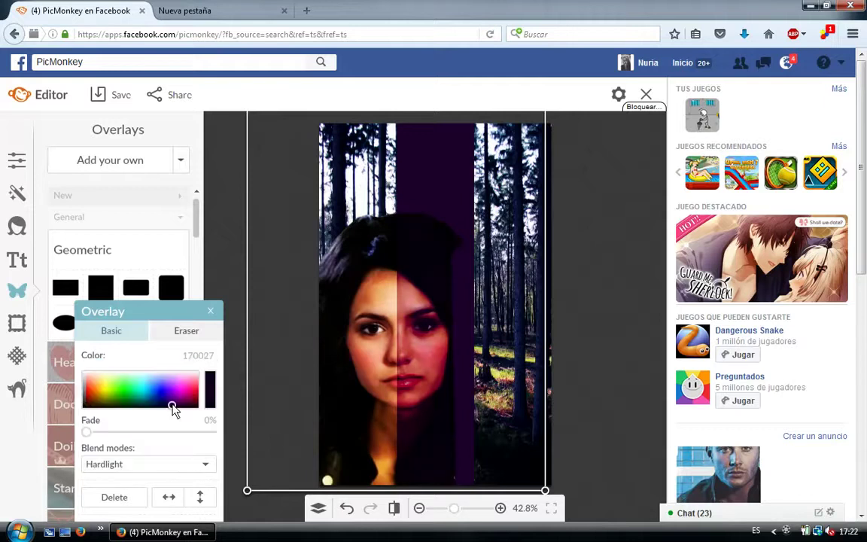
drag(172, 406, 173, 402)
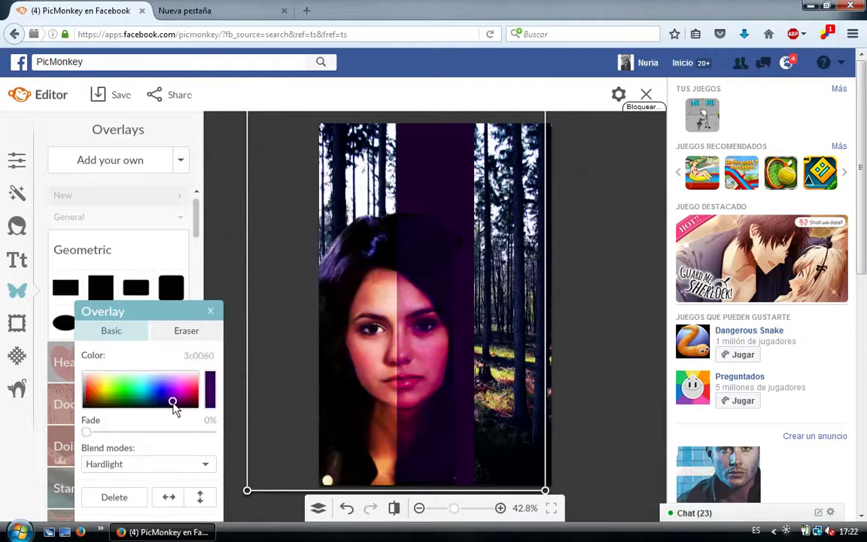
- Send the tinted portrait copy backward behind the band and drag it slightly right
right_click(348, 322)
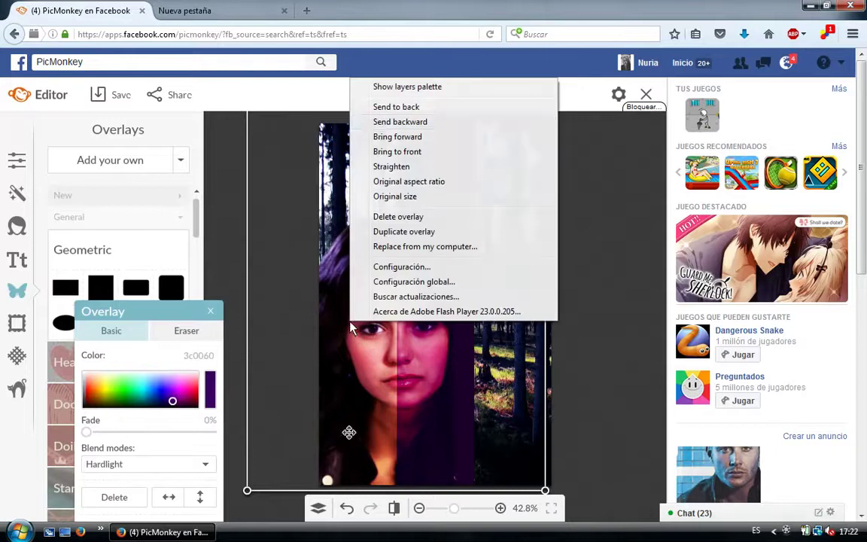
click(384, 121)
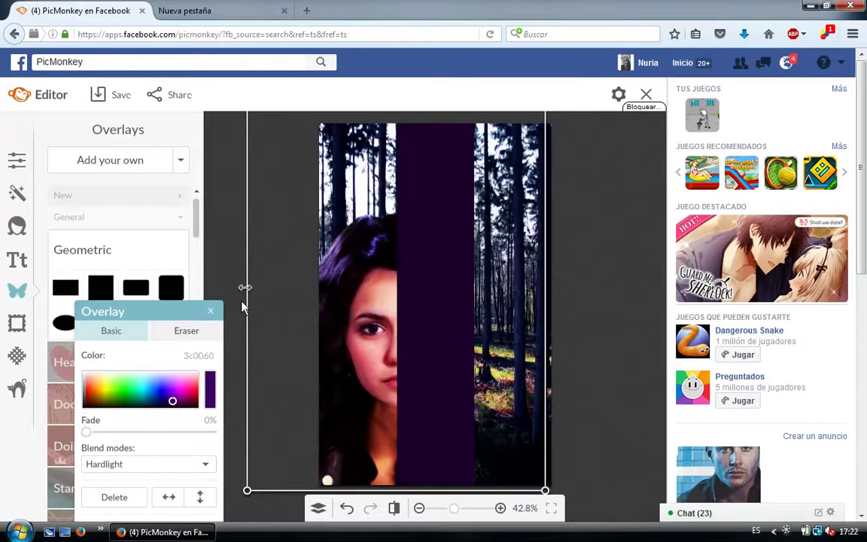
drag(349, 309, 353, 315)
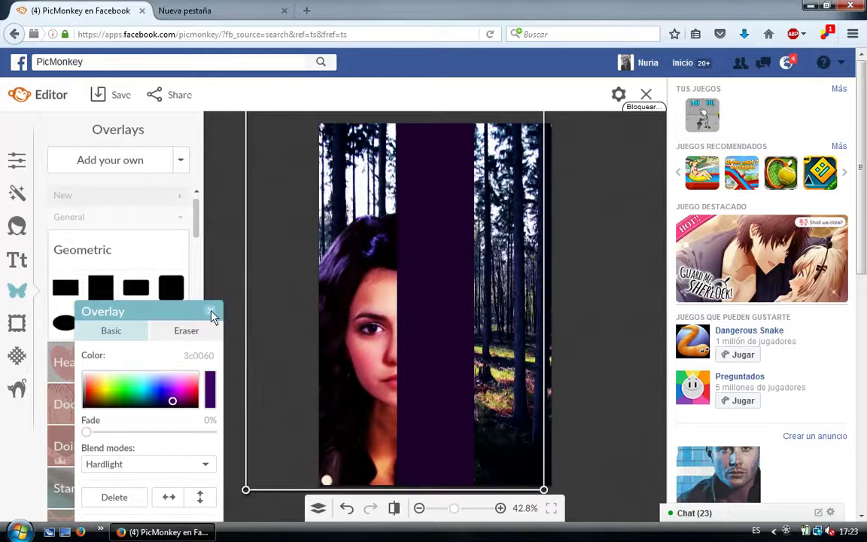
click(211, 311)
- Duplicate the portrait, shift the copy right, and set Normal blend with near-black 00060b colour
click(345, 320)
right_click(345, 320)
click(369, 231)
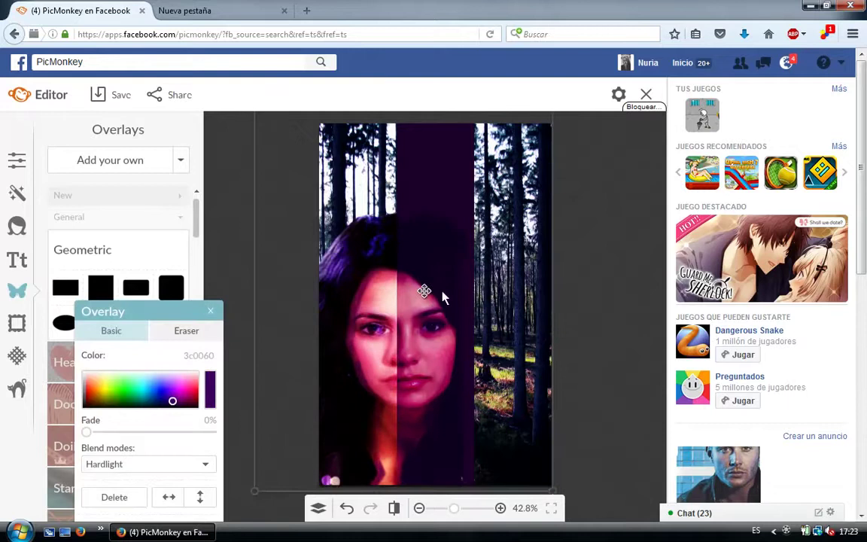
mouse_move(423, 301)
mouse_down()
mouse_move(501, 292)
mouse_move(490, 297)
mouse_up()
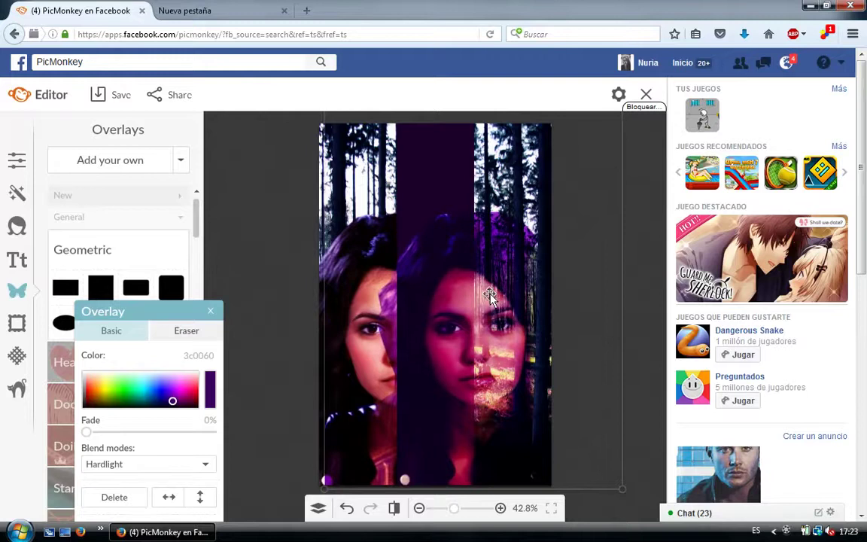
click(102, 464)
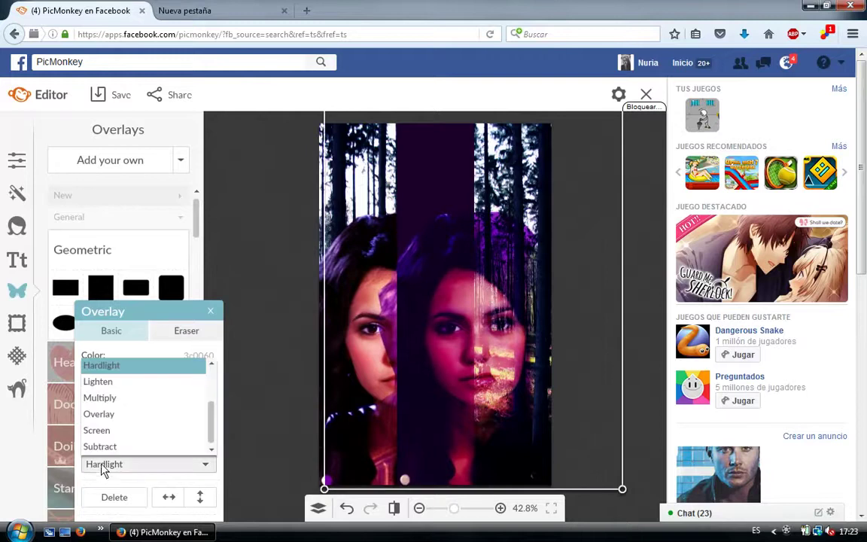
scroll(98, 382, up, 3)
click(113, 365)
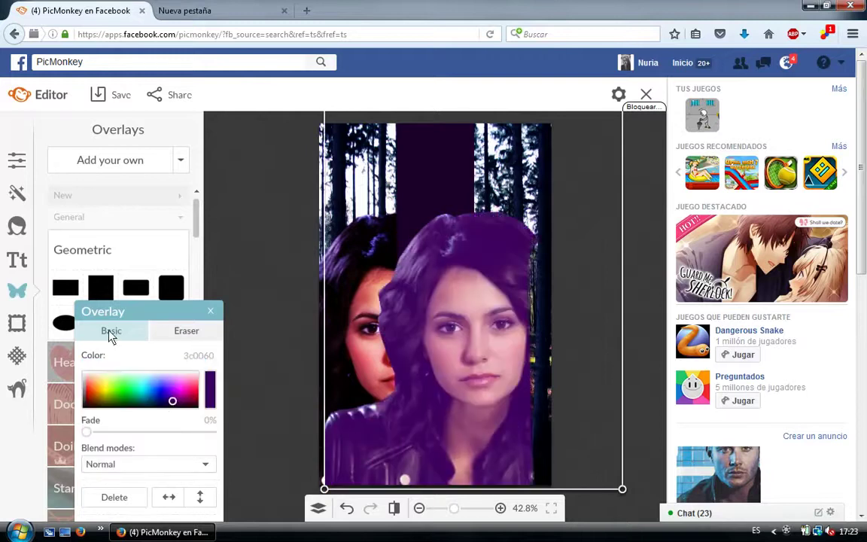
click(168, 407)
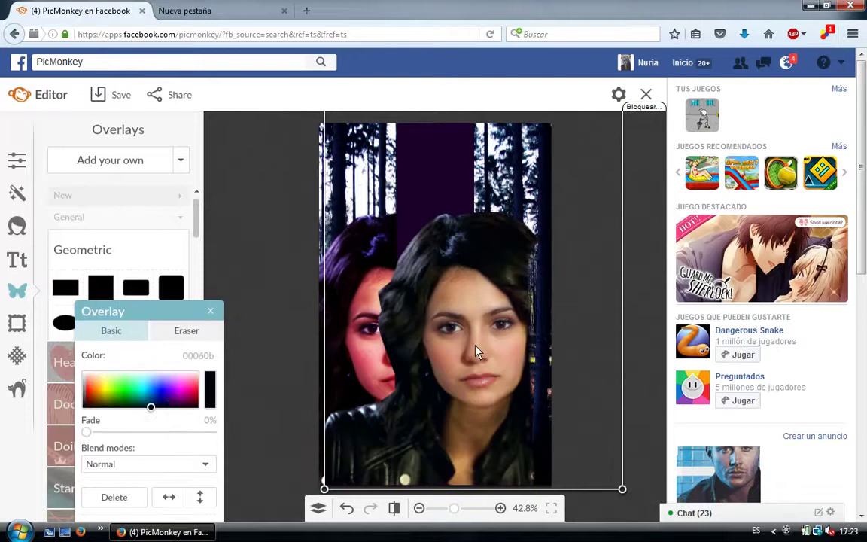
click(177, 333)
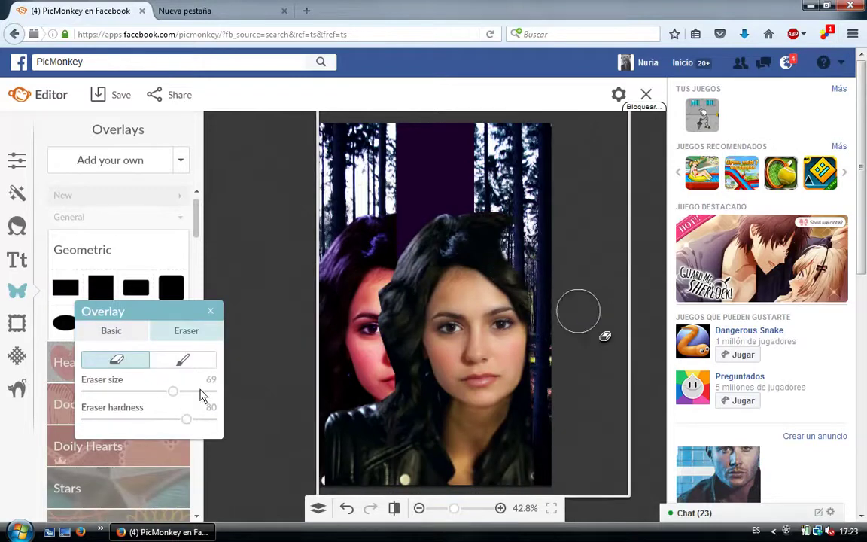
- Paint the hair back at the right portrait's top right and along its right edge
click(182, 362)
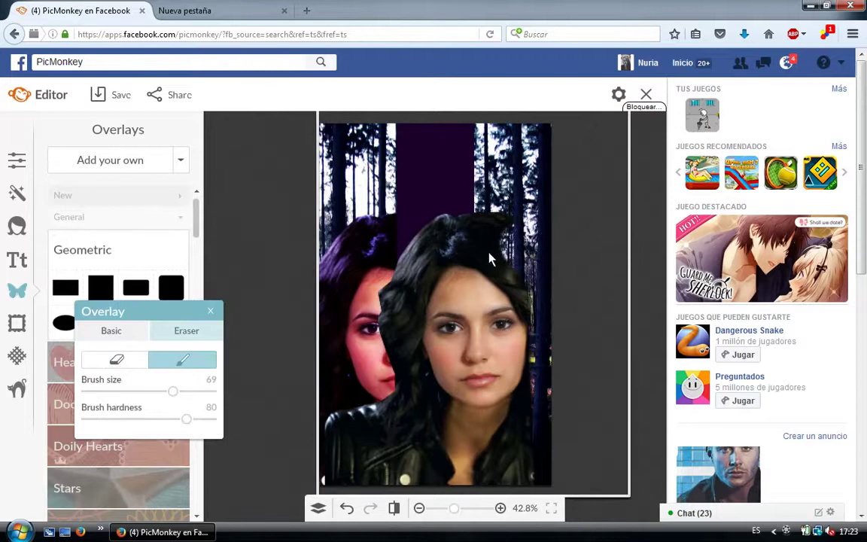
drag(501, 233, 551, 374)
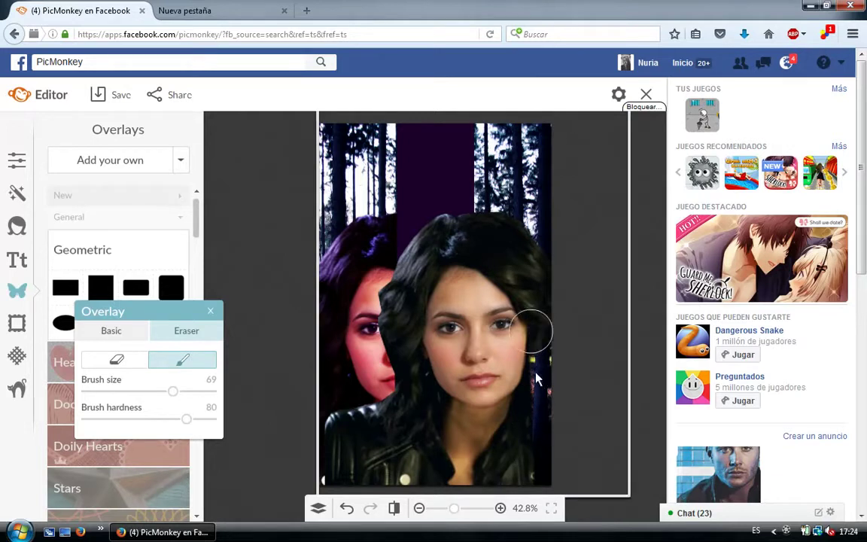
drag(537, 335, 536, 476)
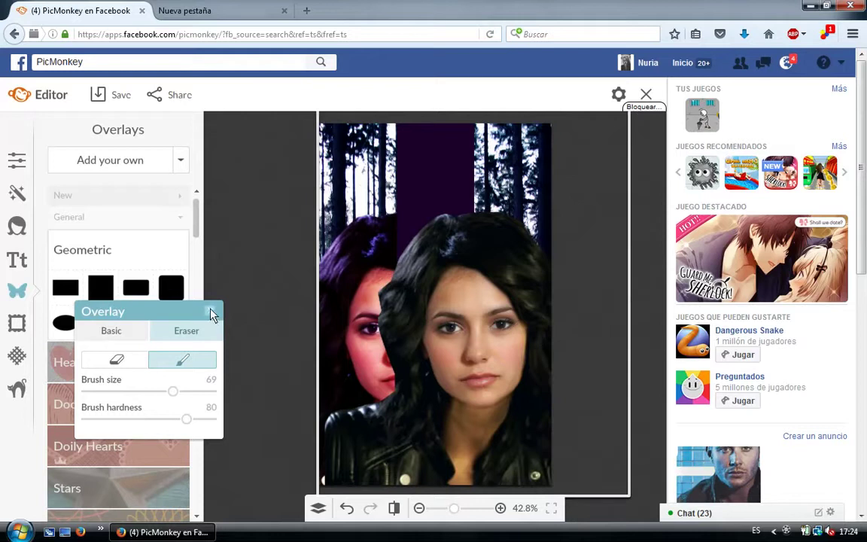
click(478, 304)
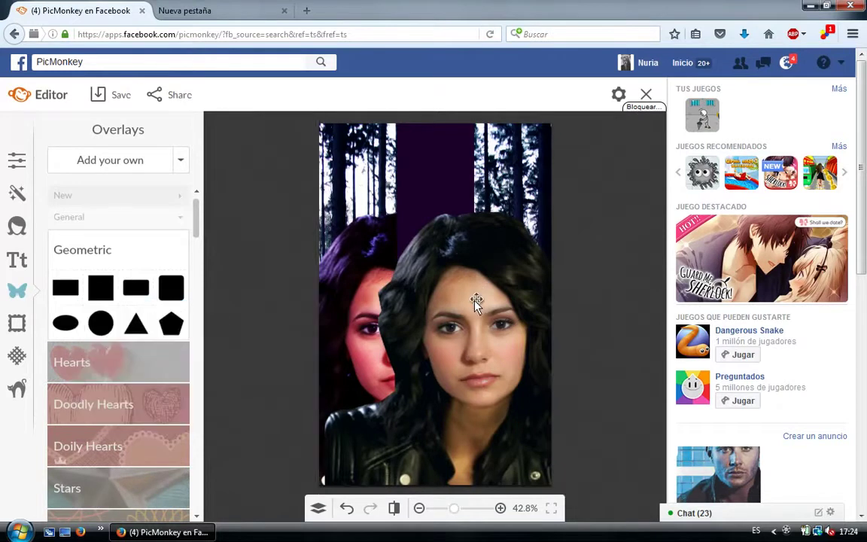
click(476, 301)
- Send the right-hand portrait backward behind the purple band
right_click(473, 294)
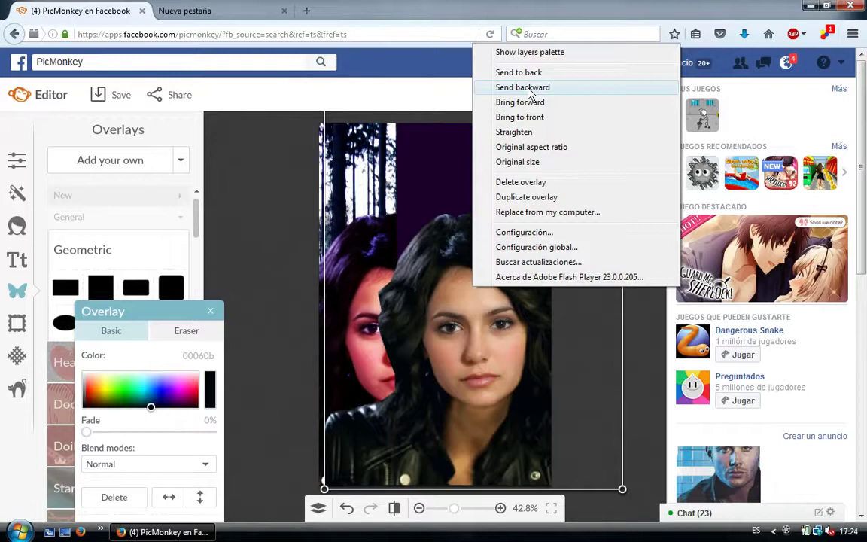
click(530, 91)
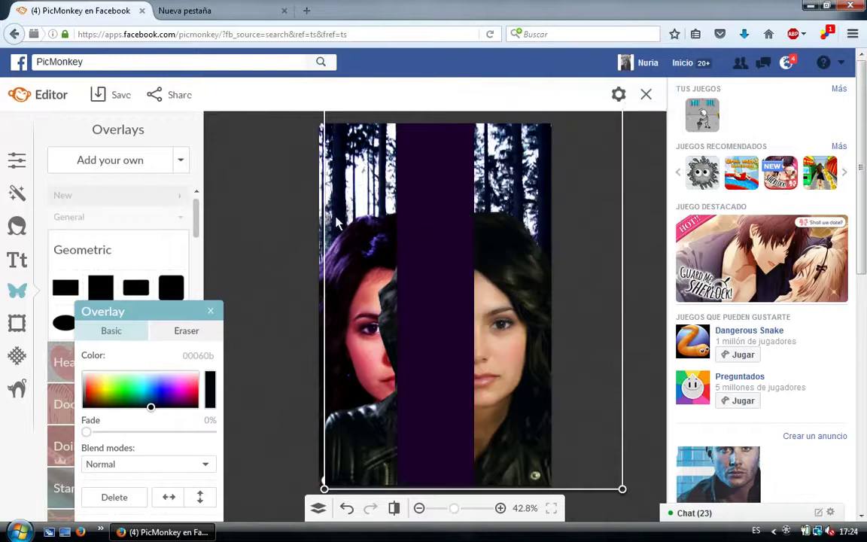
click(181, 332)
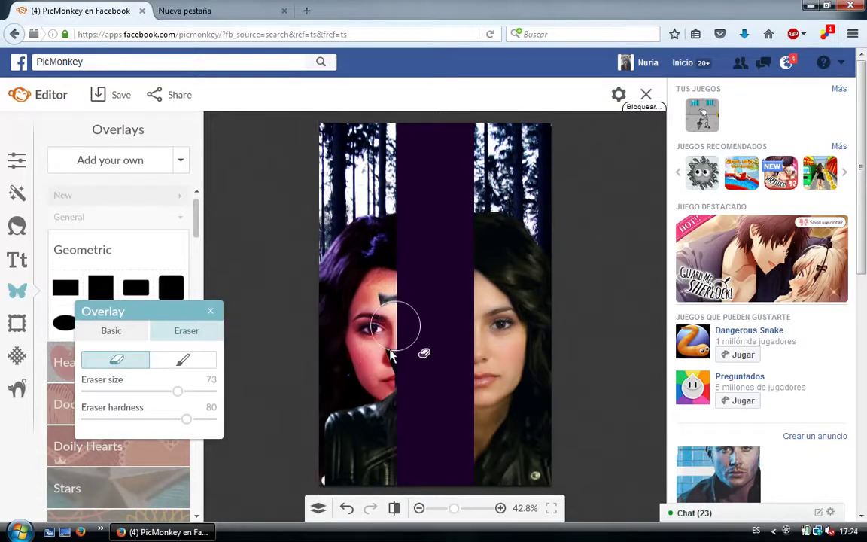
- Erase stray hair from the left face, then touch up edges with the restore brush
drag(390, 355, 383, 449)
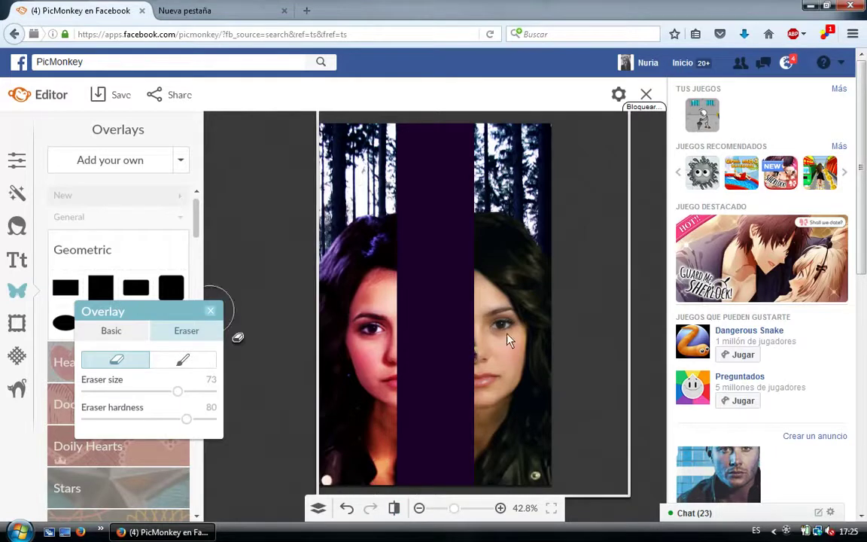
click(210, 311)
click(283, 366)
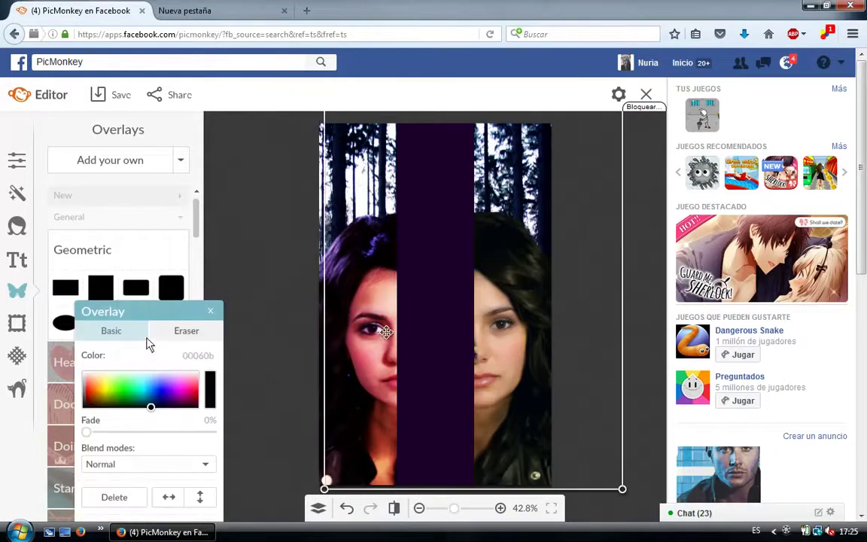
click(186, 330)
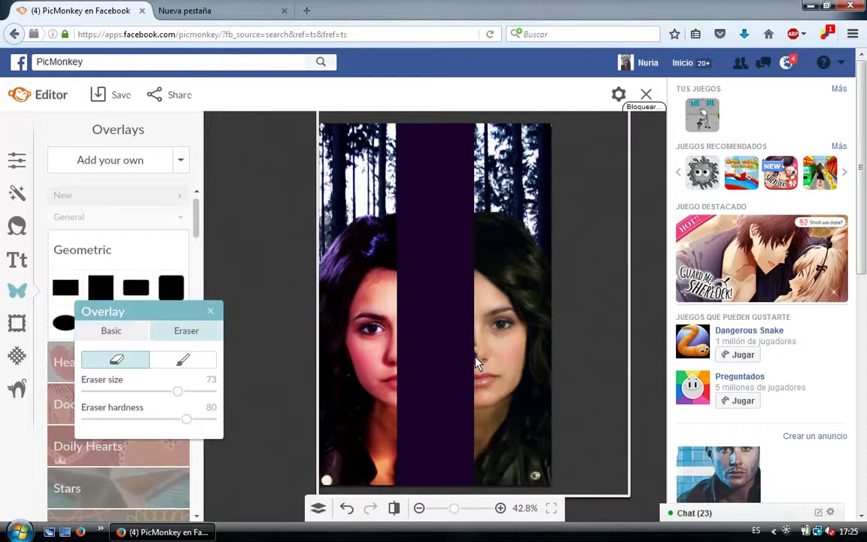
click(178, 364)
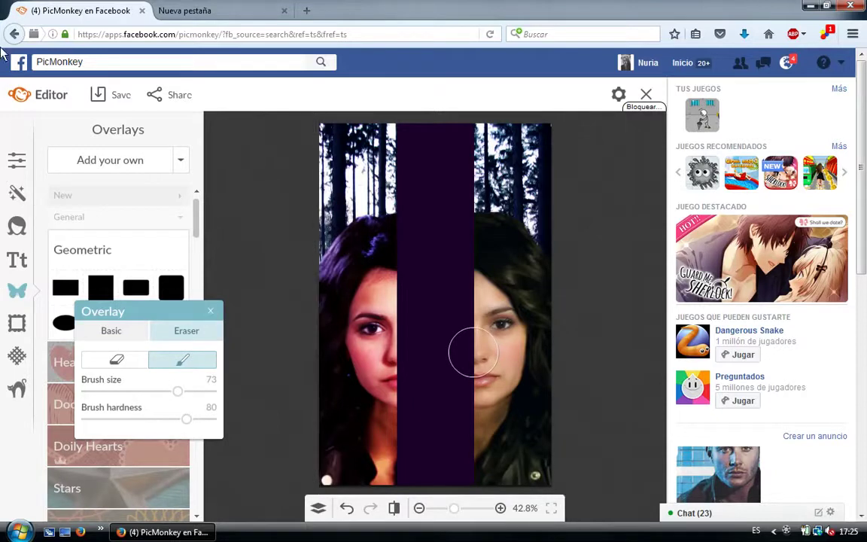
click(211, 311)
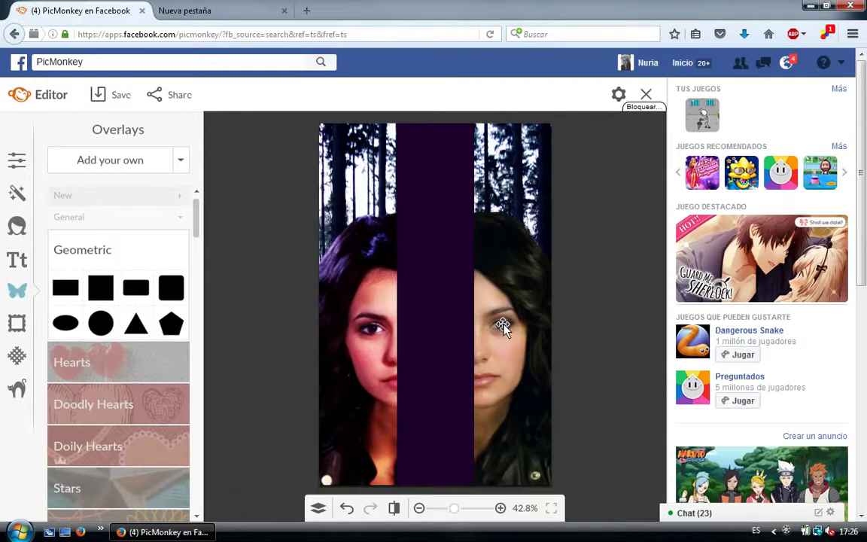
click(502, 326)
- Make a copy of the right face overlay and nudge it a few pixels up-left
right_click(512, 348)
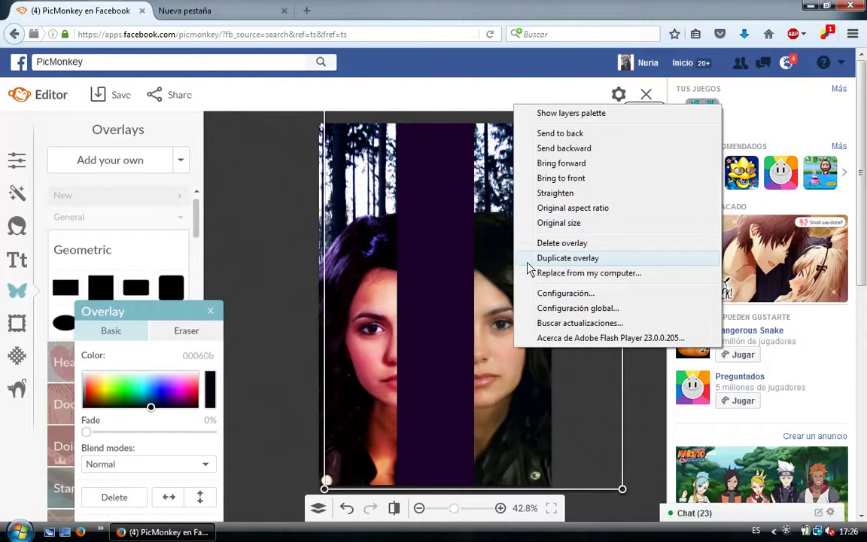
click(527, 259)
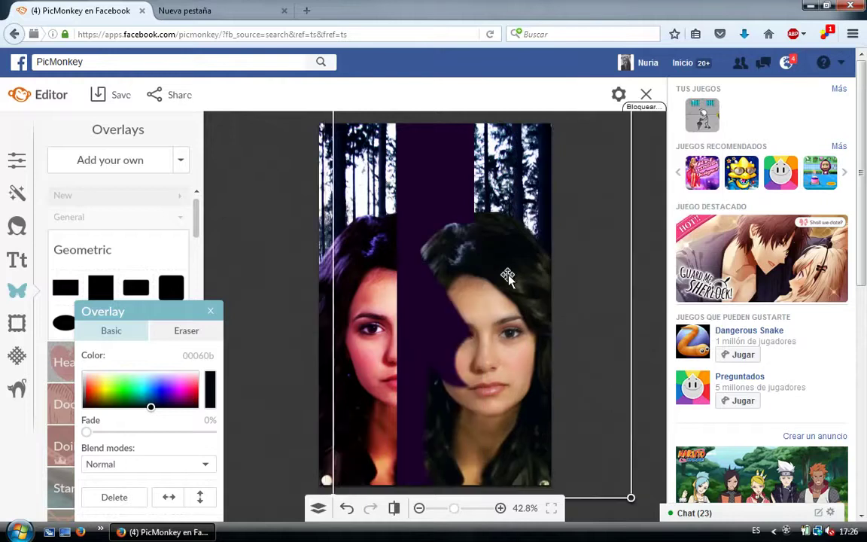
drag(508, 277, 501, 265)
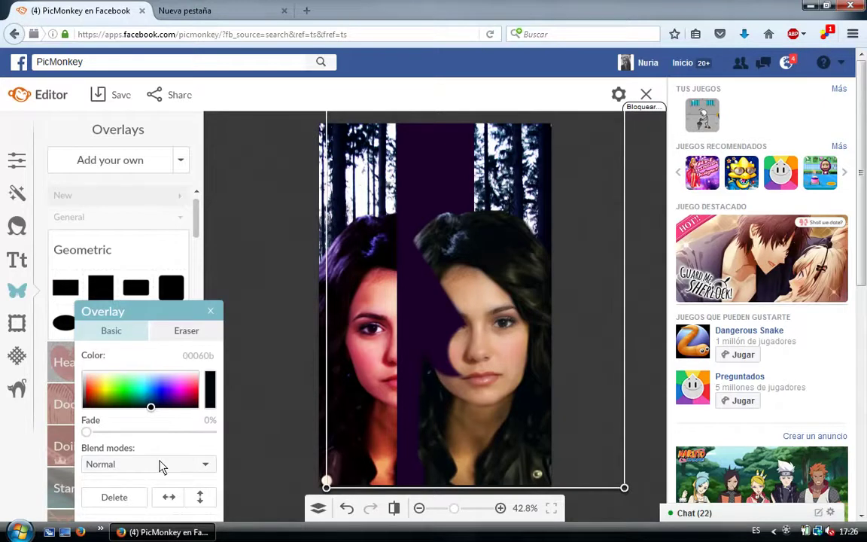
- Blend the right-face dark overlay in Hardlight, tint it dark purple 0a0044, and nudge it into place
click(159, 466)
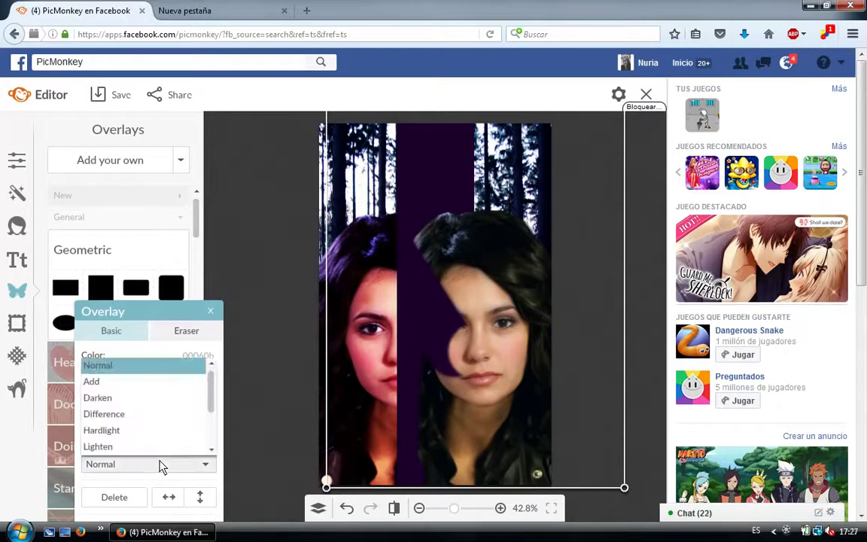
click(127, 432)
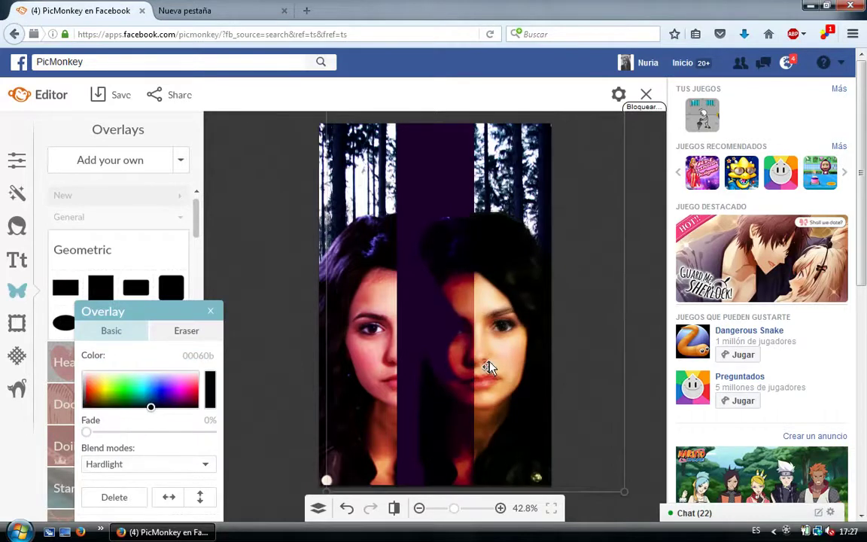
drag(489, 364, 489, 369)
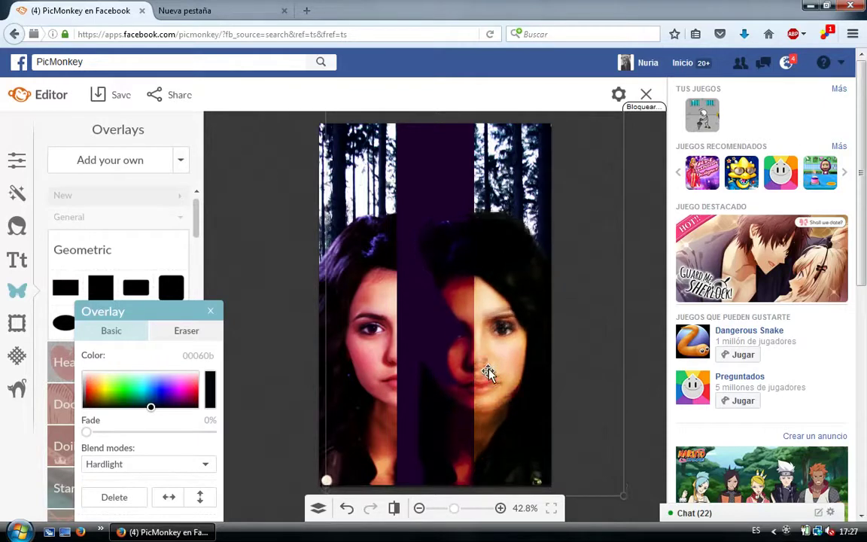
drag(489, 369, 489, 365)
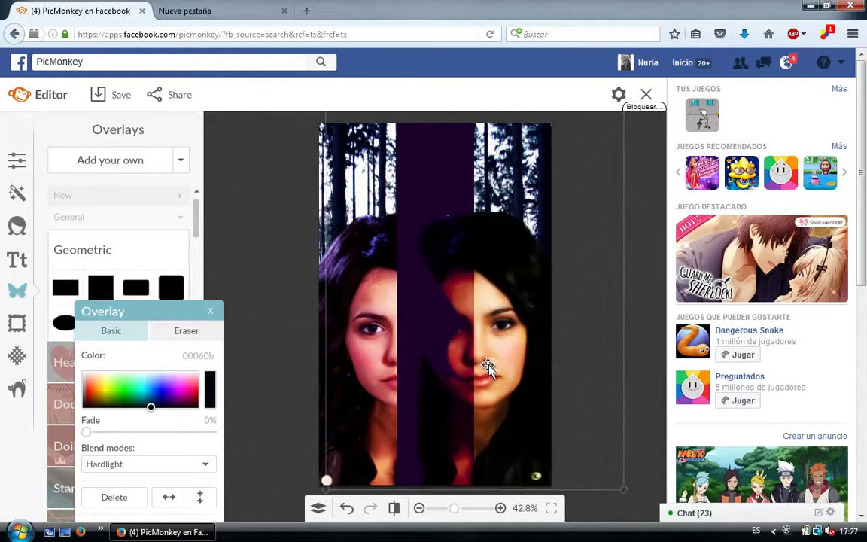
drag(489, 366, 487, 366)
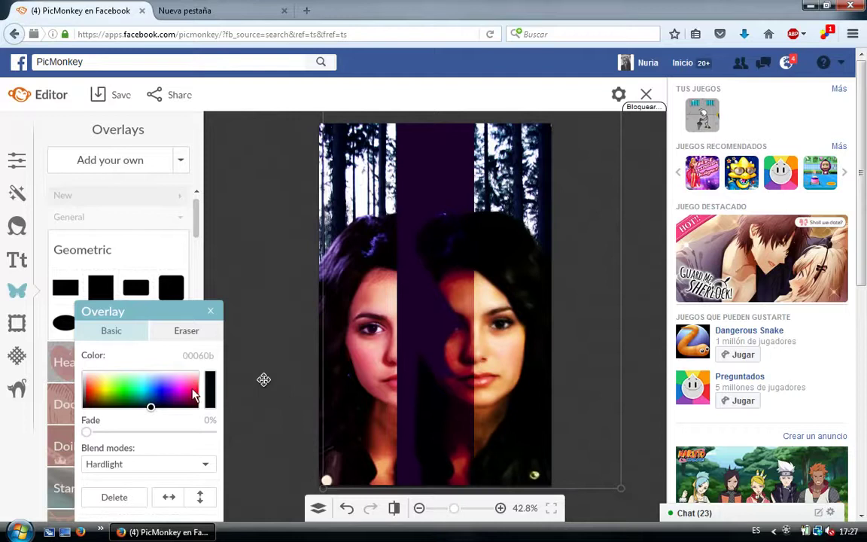
click(166, 404)
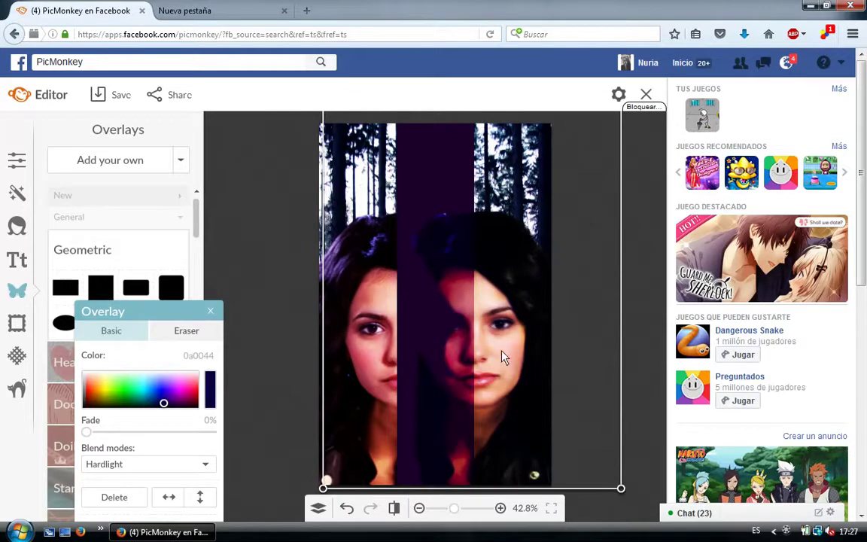
drag(500, 351, 502, 352)
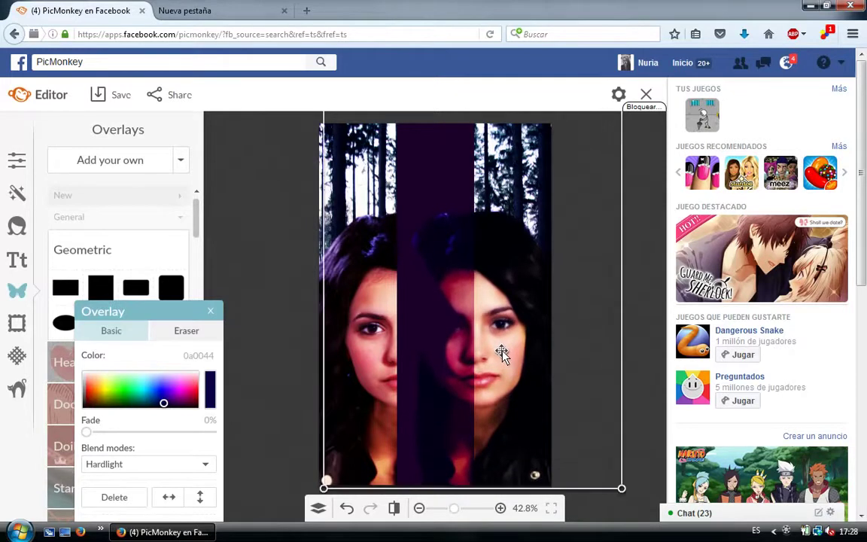
- Send the purple Hardlight overlay one layer backward and lighten its tint to 1a004d
right_click(503, 351)
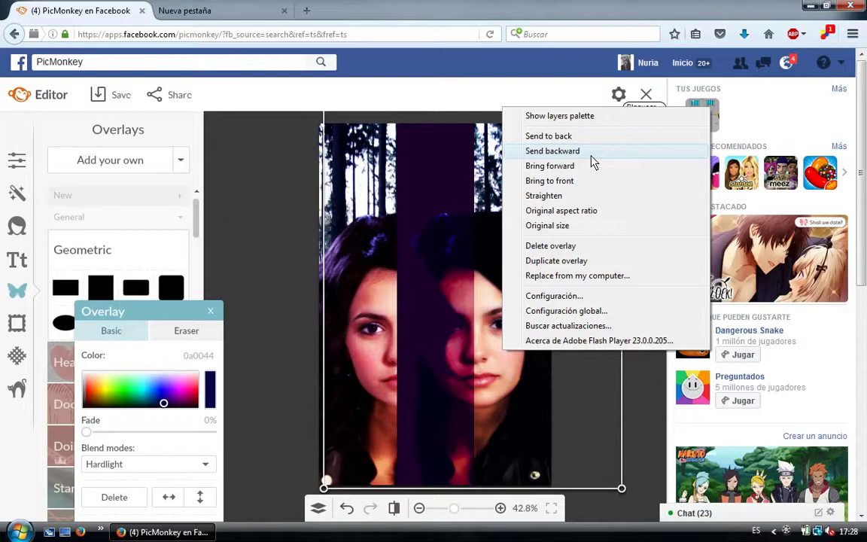
click(592, 155)
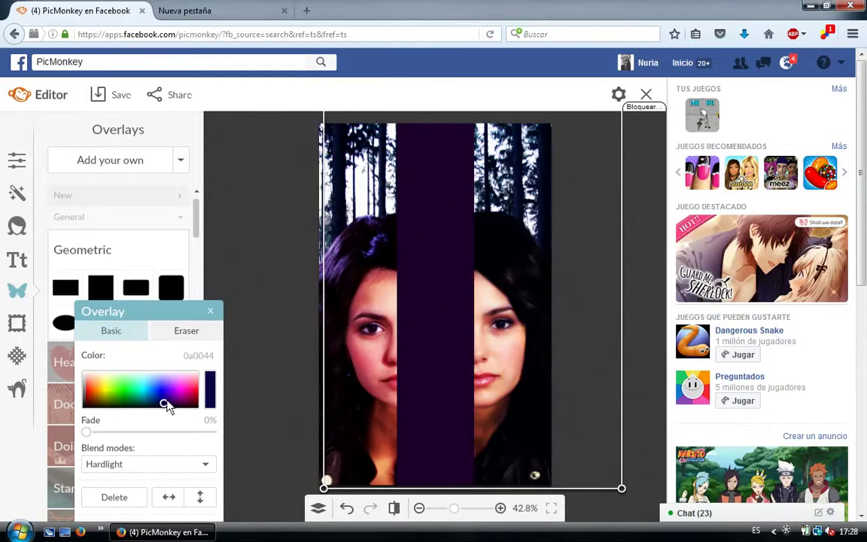
drag(167, 402, 168, 405)
click(210, 311)
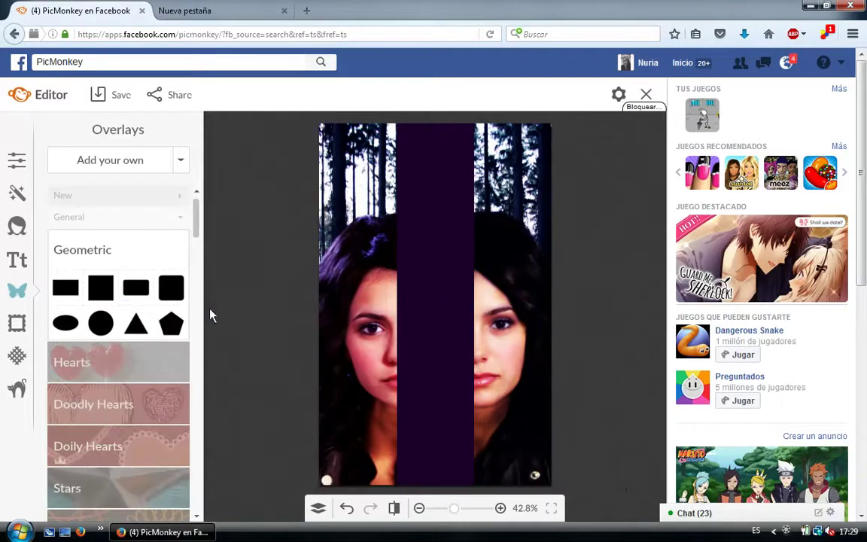
- Drag the purple centre band's right edge a few pixels wider
click(421, 246)
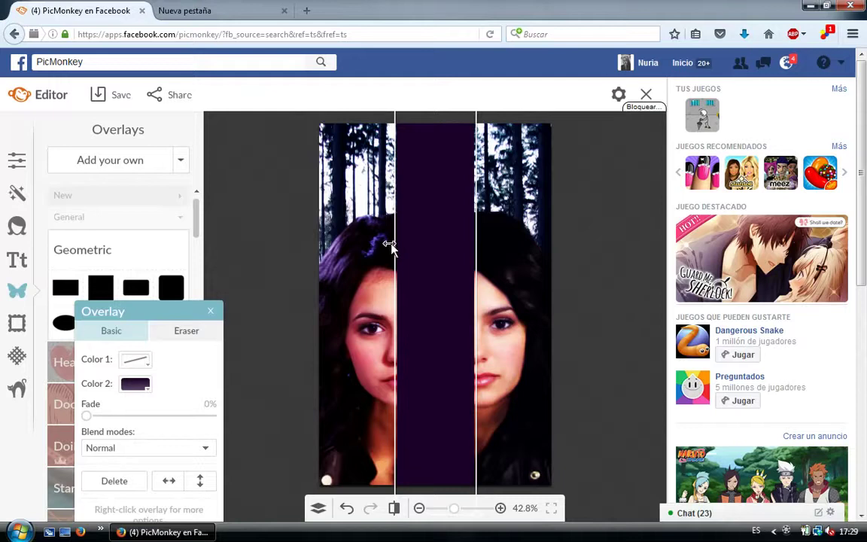
click(212, 312)
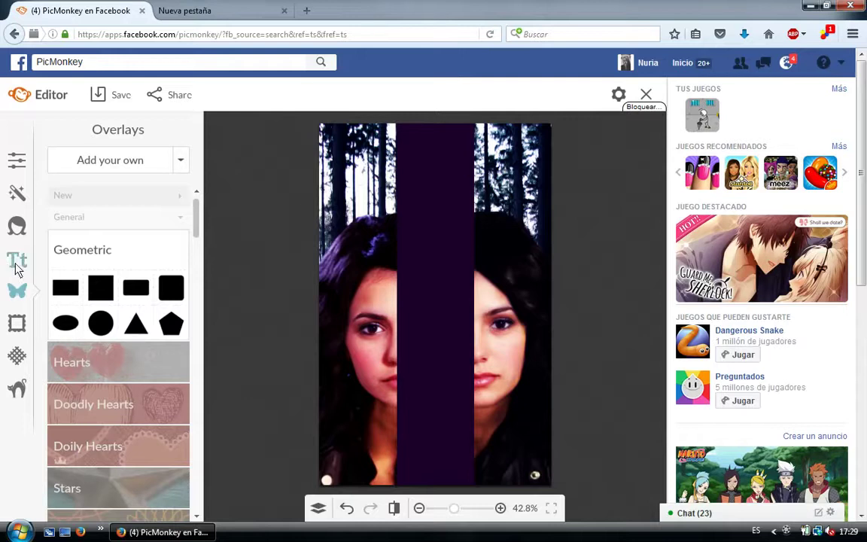
click(462, 384)
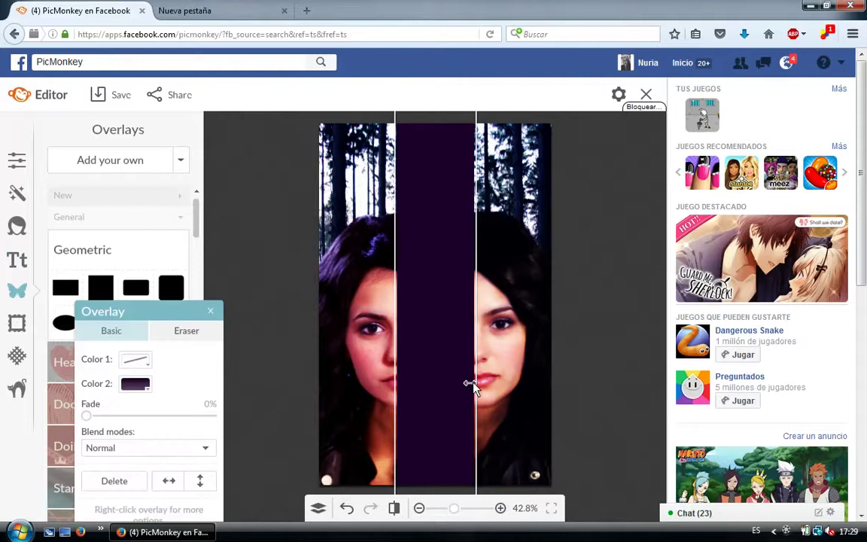
drag(474, 385, 476, 385)
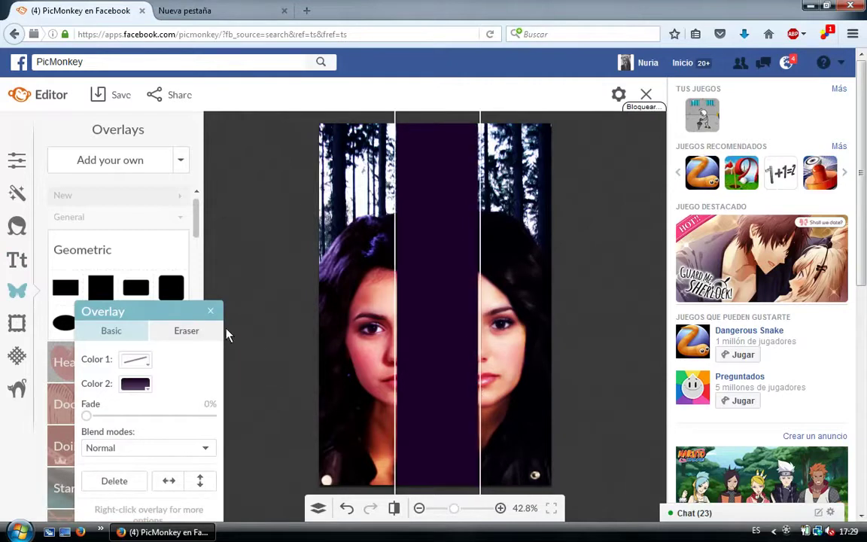
click(209, 313)
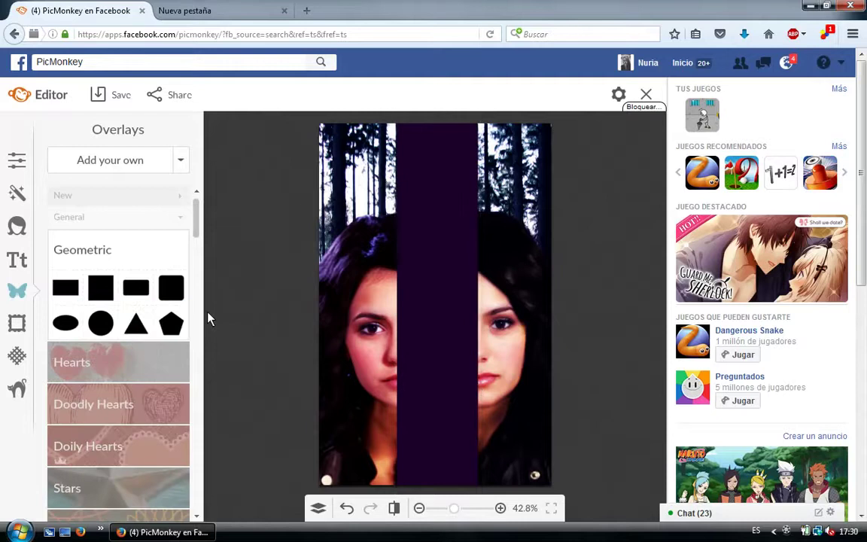
- Add a Montserrat text box reading 'RRE'
click(22, 264)
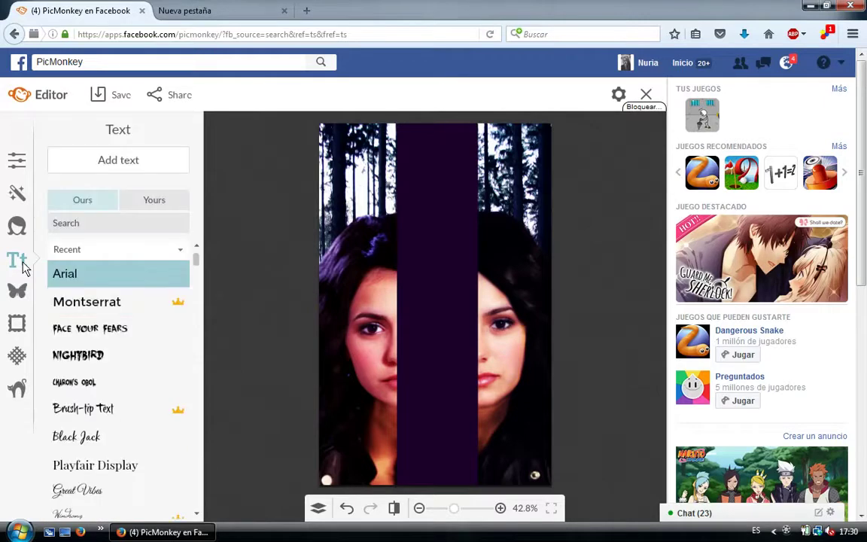
click(73, 163)
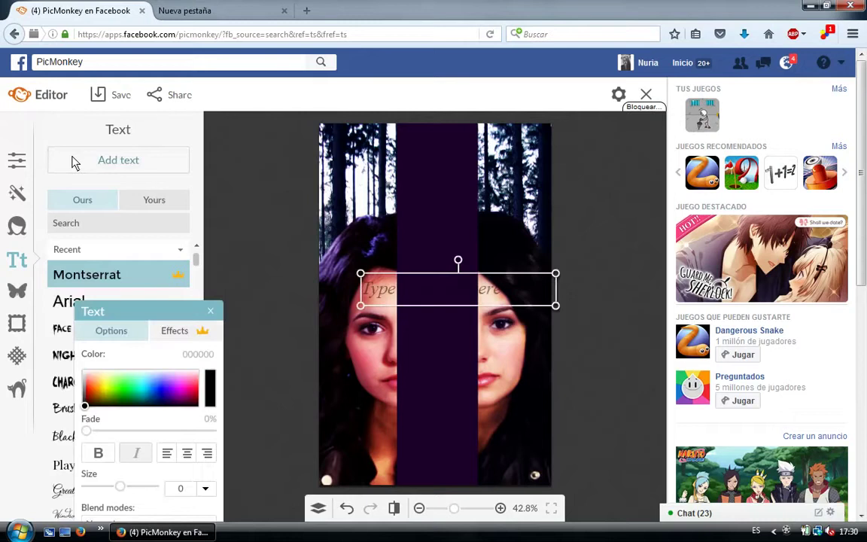
double_click(396, 291)
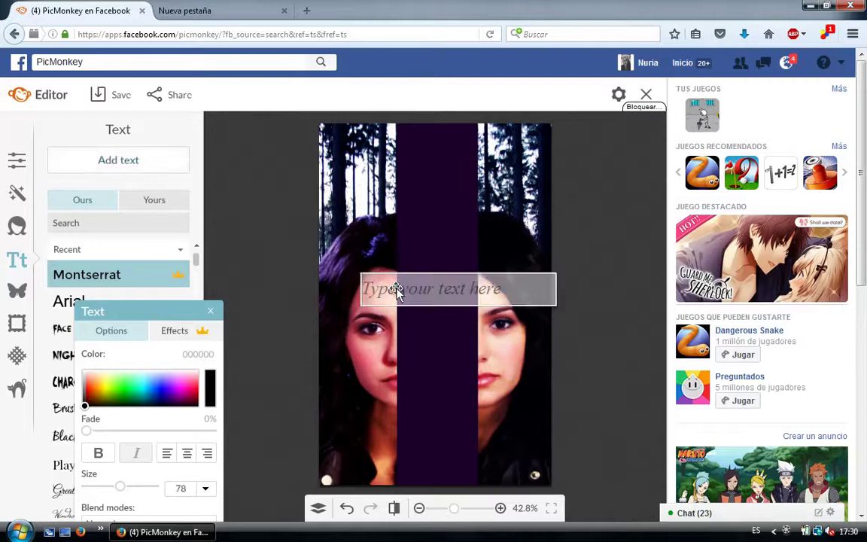
text(RRE)
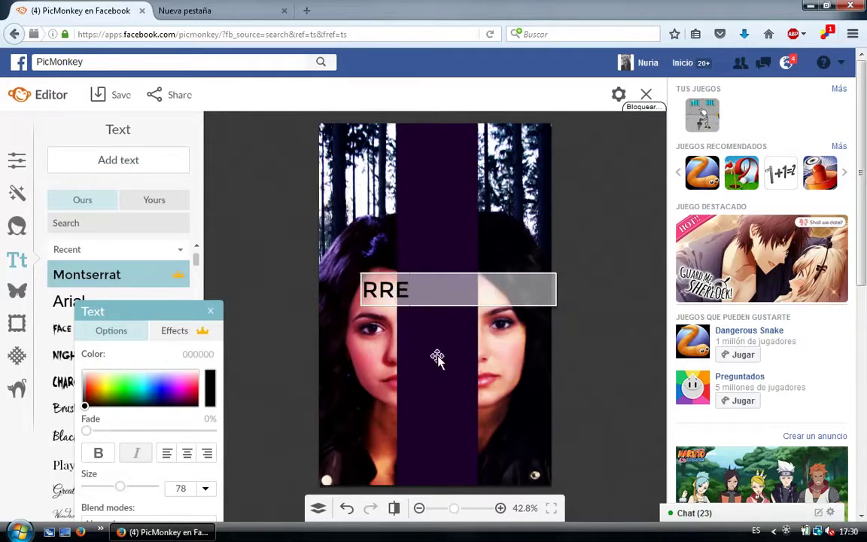
click(475, 331)
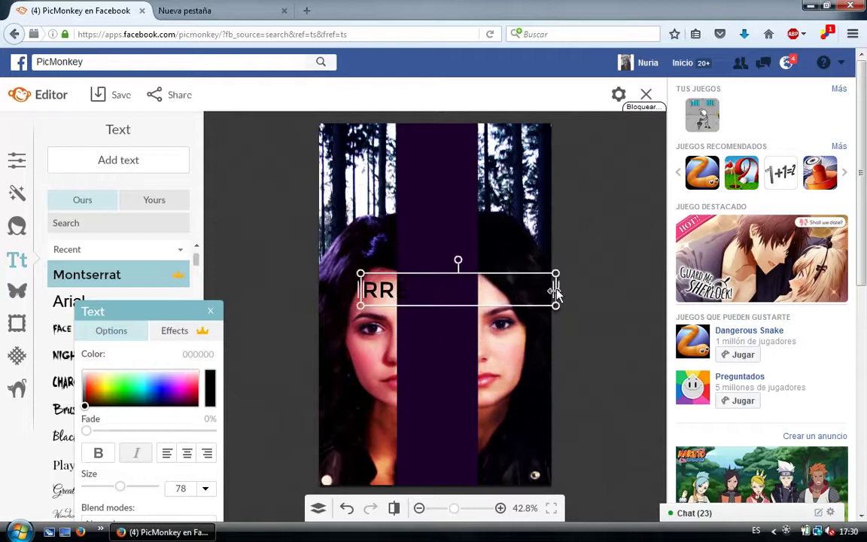
- Enlarge the RRE text to size 132 across the purple band and make it white
mouse_move(557, 288)
mouse_down()
mouse_move(451, 279)
mouse_move(422, 258)
mouse_move(422, 244)
mouse_up()
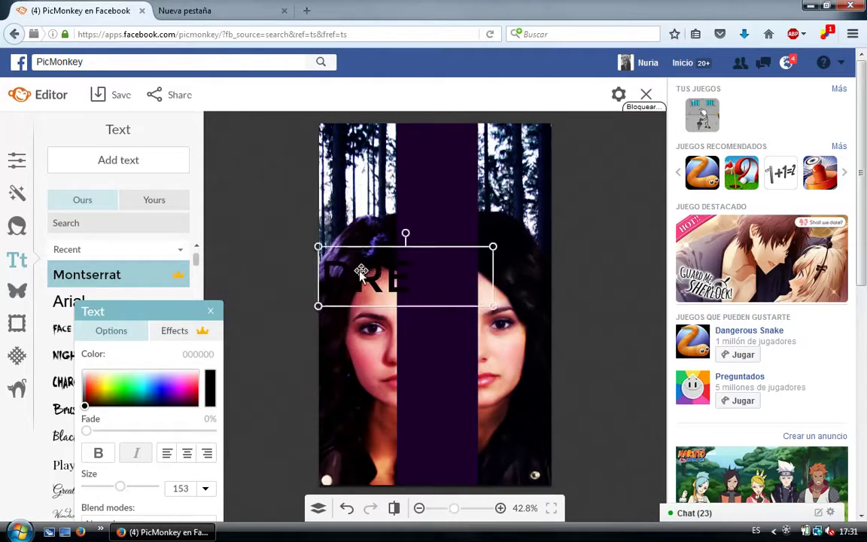
drag(358, 271, 431, 277)
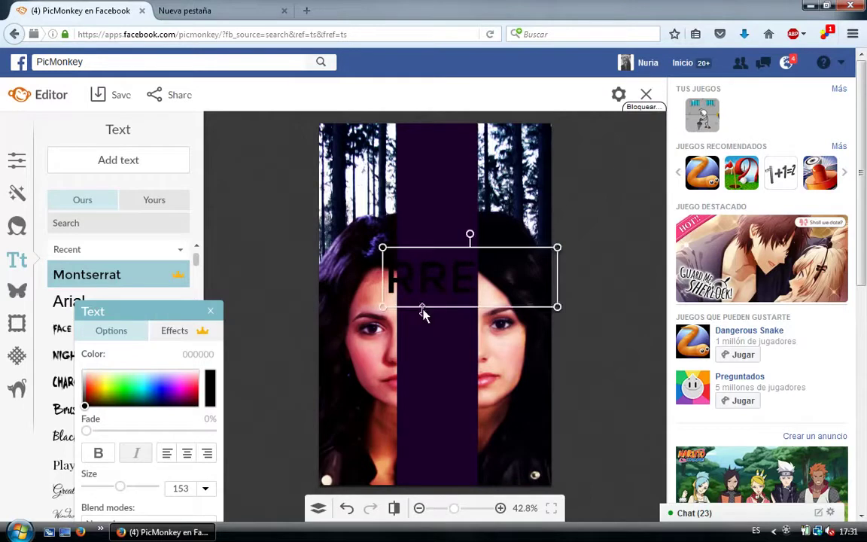
drag(423, 310, 421, 297)
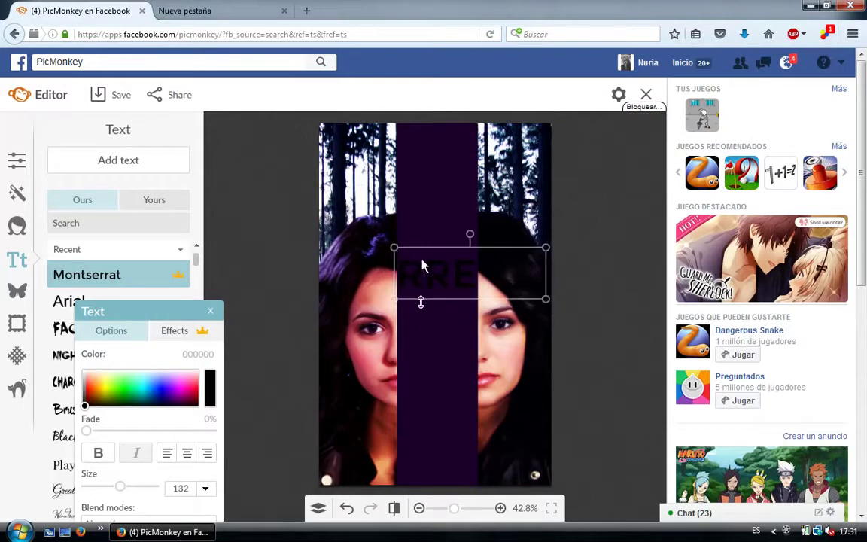
drag(154, 374, 161, 372)
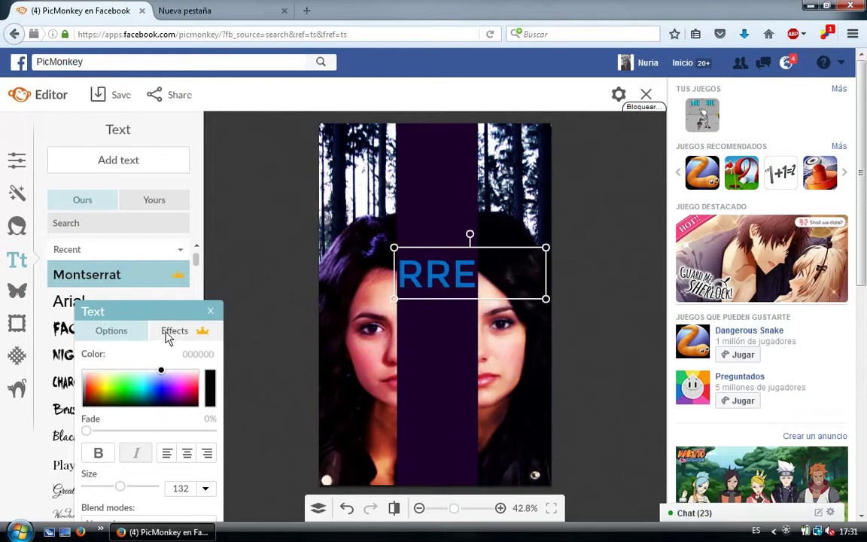
click(175, 331)
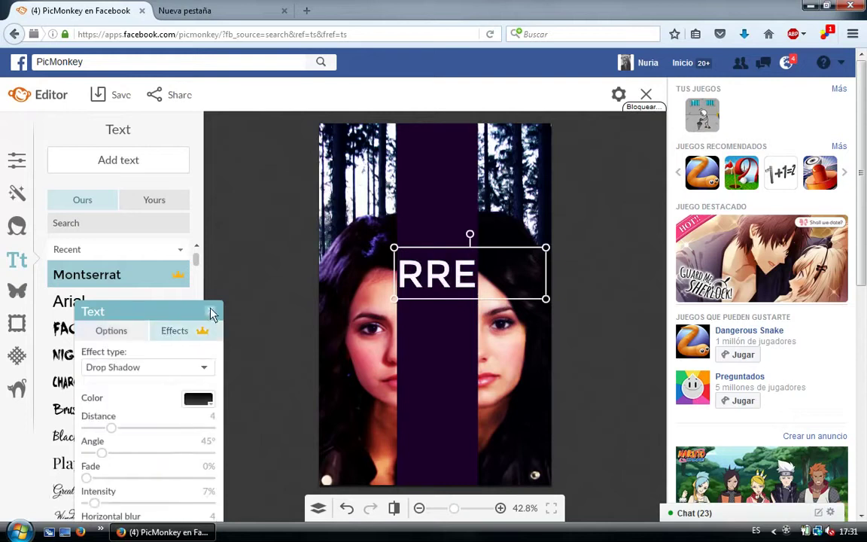
click(210, 311)
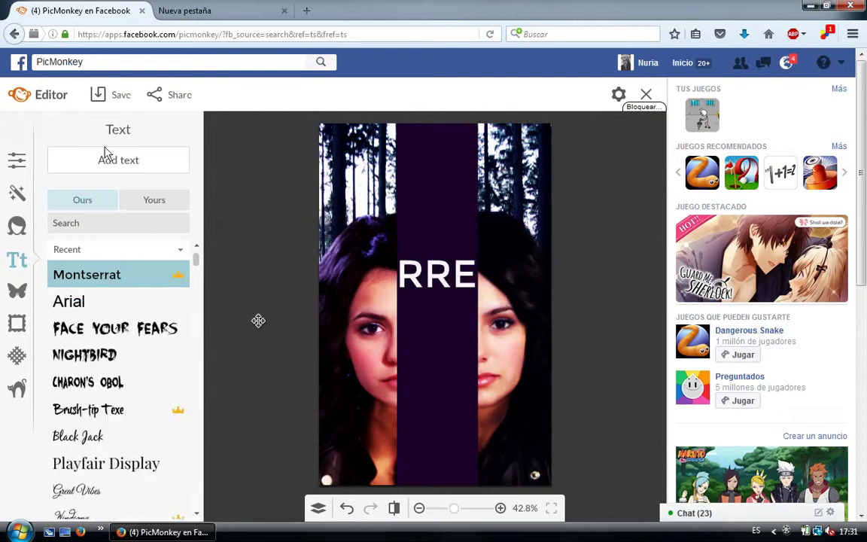
- Add a second text box reading 'CO' in white
click(392, 302)
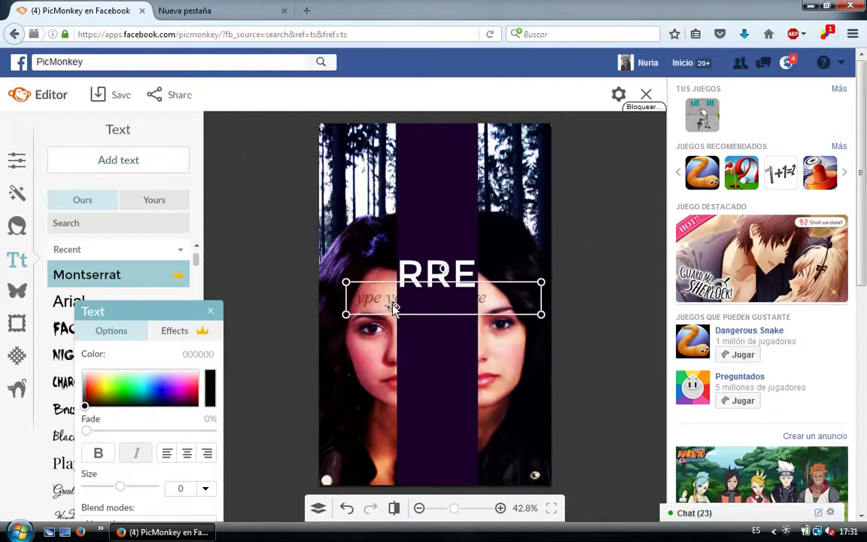
text(C)
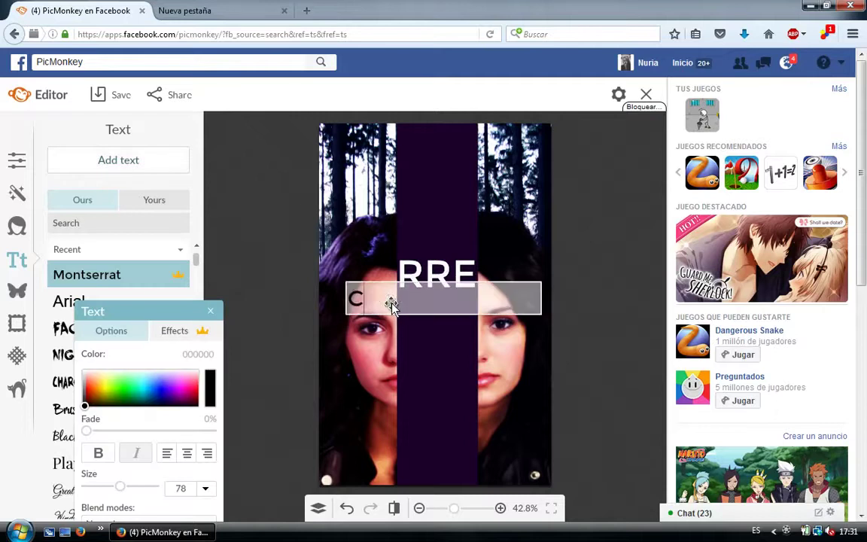
text(O)
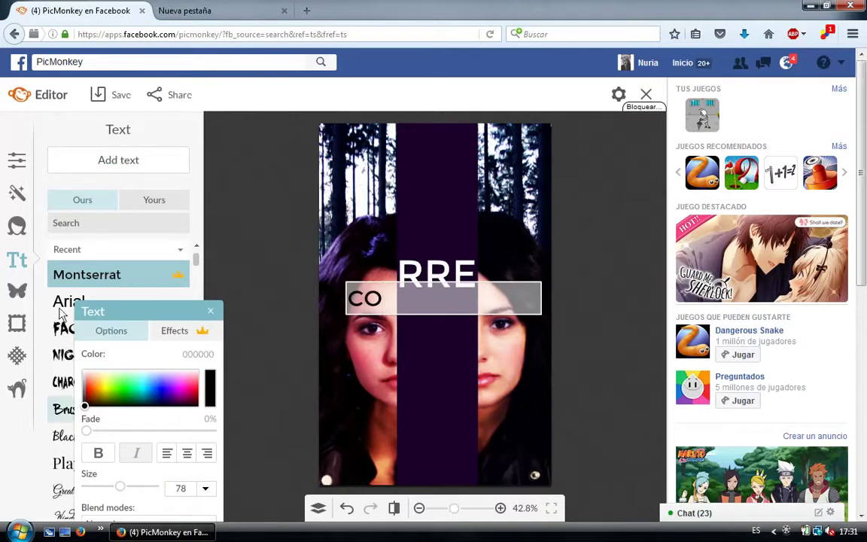
click(160, 333)
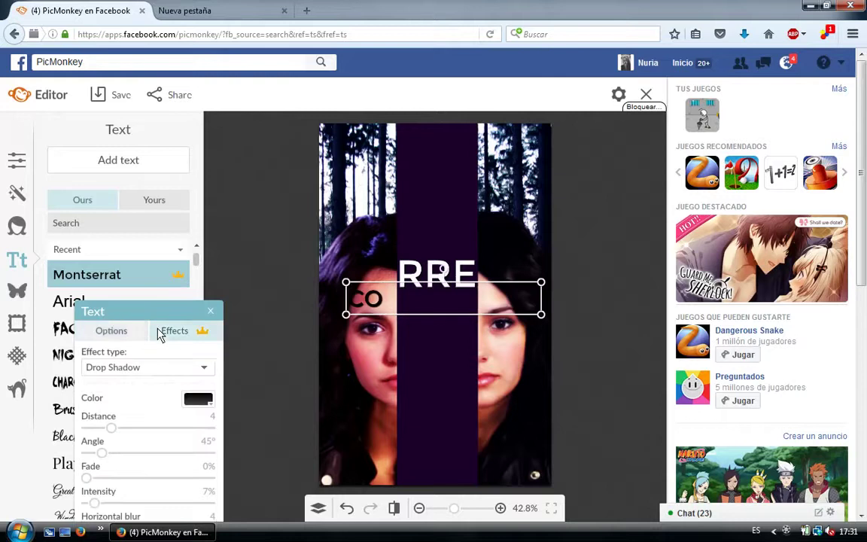
click(90, 335)
click(85, 371)
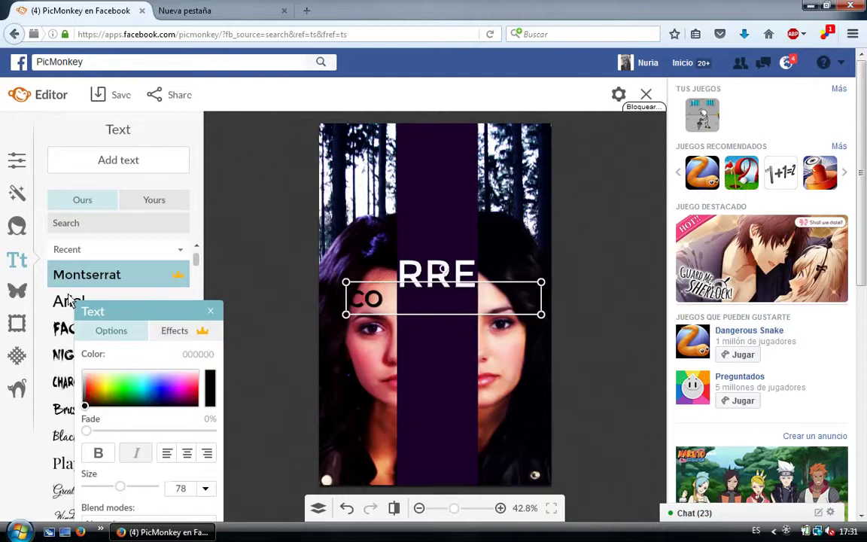
- Resize CO to size 173 and stack it directly above RRE on the purple band
double_click(496, 298)
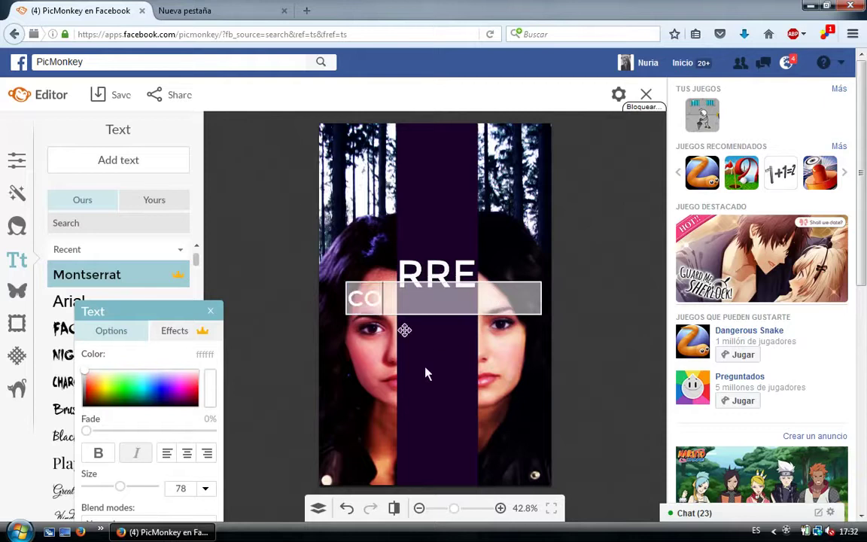
click(551, 275)
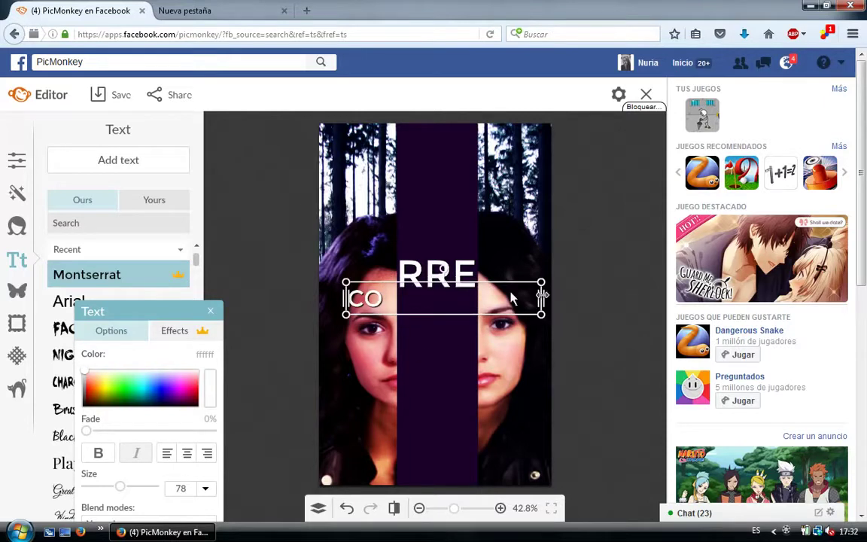
click(395, 310)
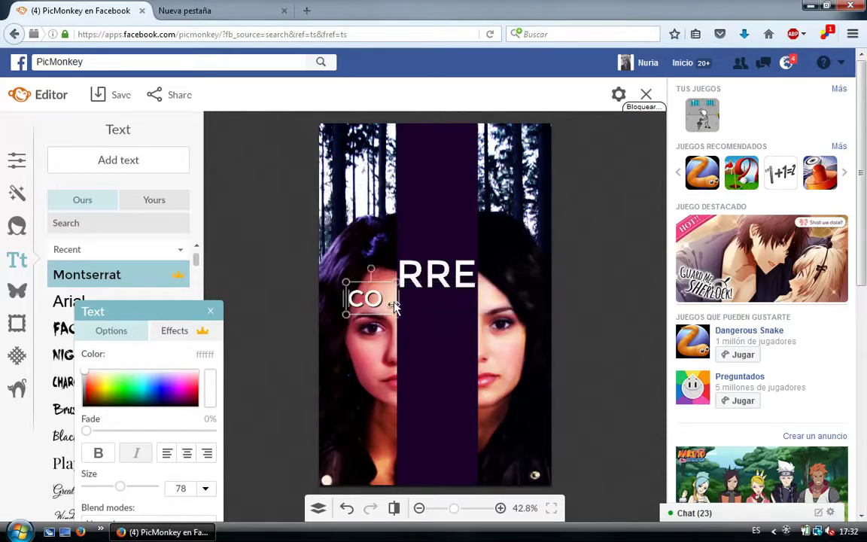
drag(397, 282, 476, 219)
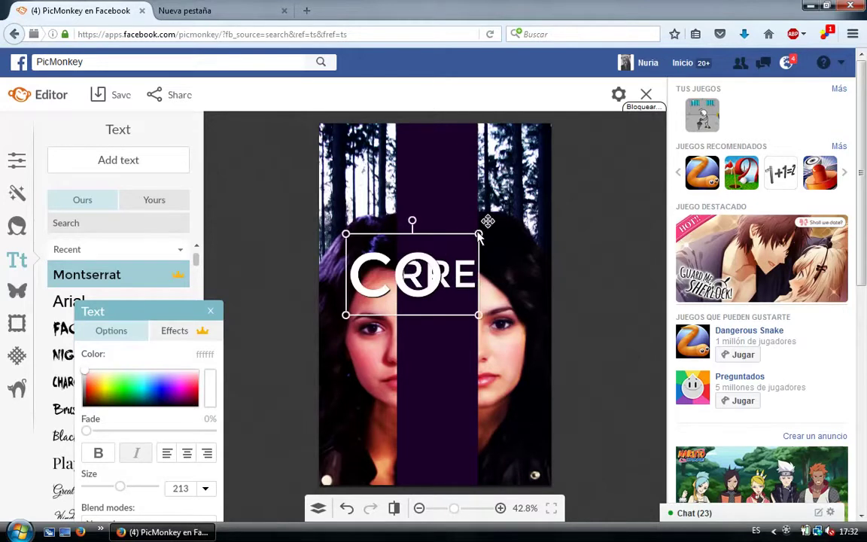
drag(471, 236, 466, 242)
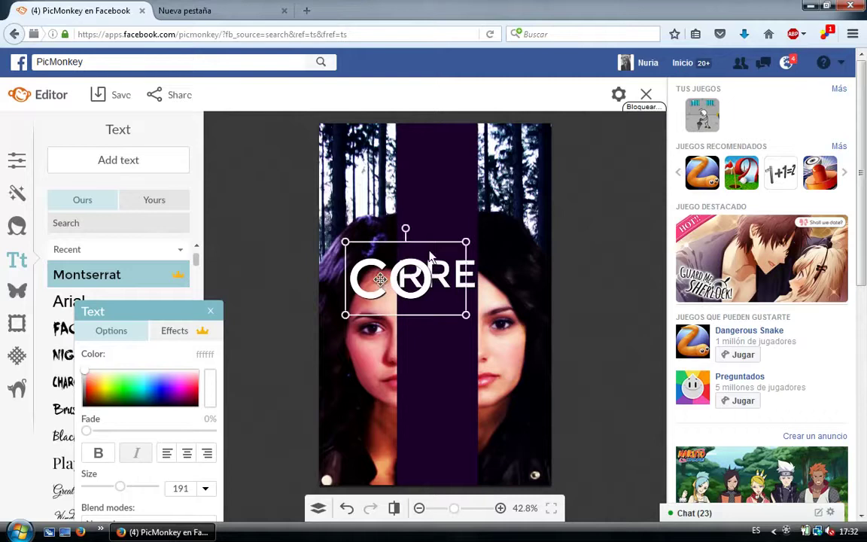
mouse_move(380, 282)
mouse_down()
mouse_move(425, 242)
mouse_move(427, 229)
mouse_up()
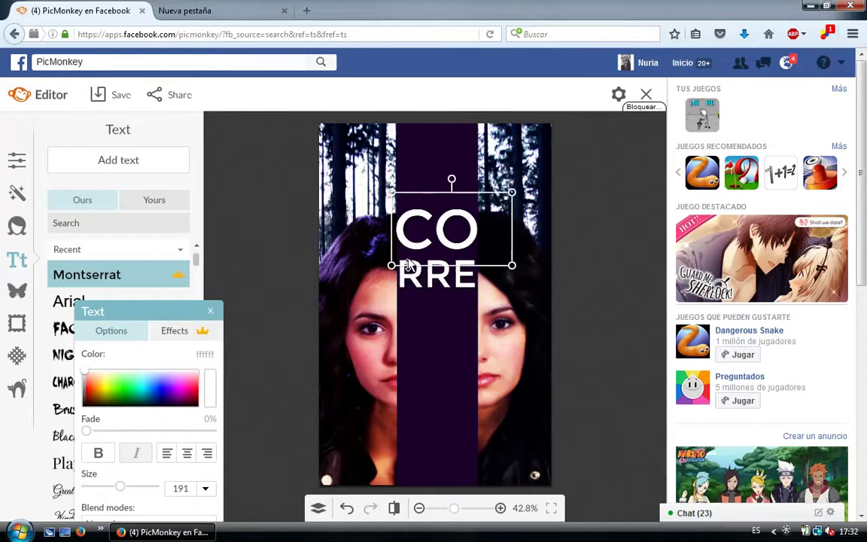
drag(392, 265, 398, 258)
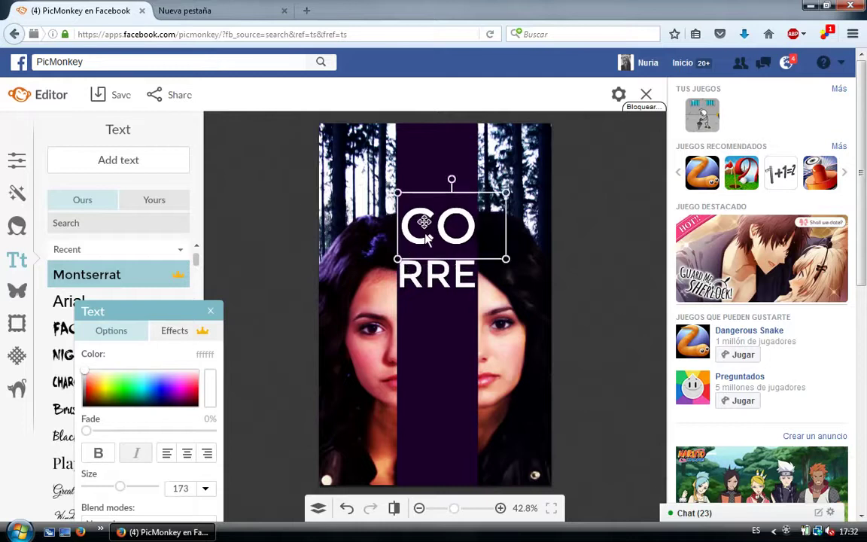
drag(424, 221, 424, 234)
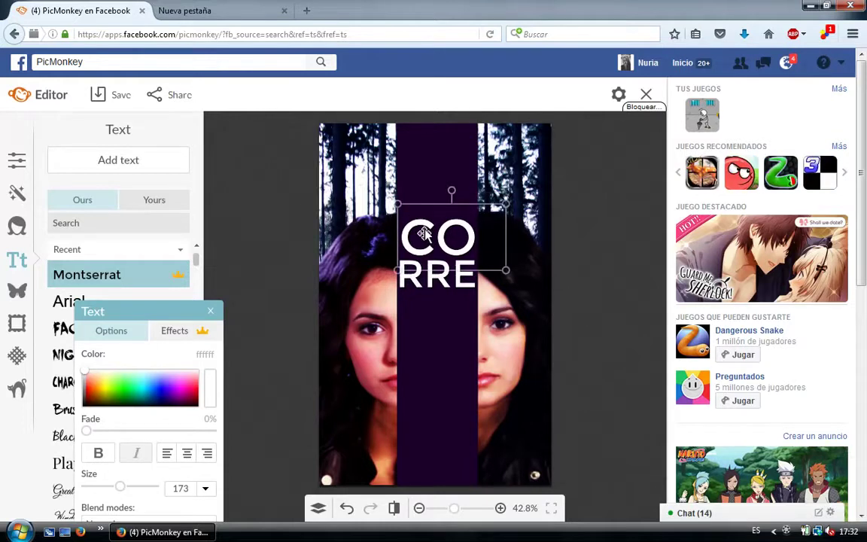
drag(424, 234, 423, 231)
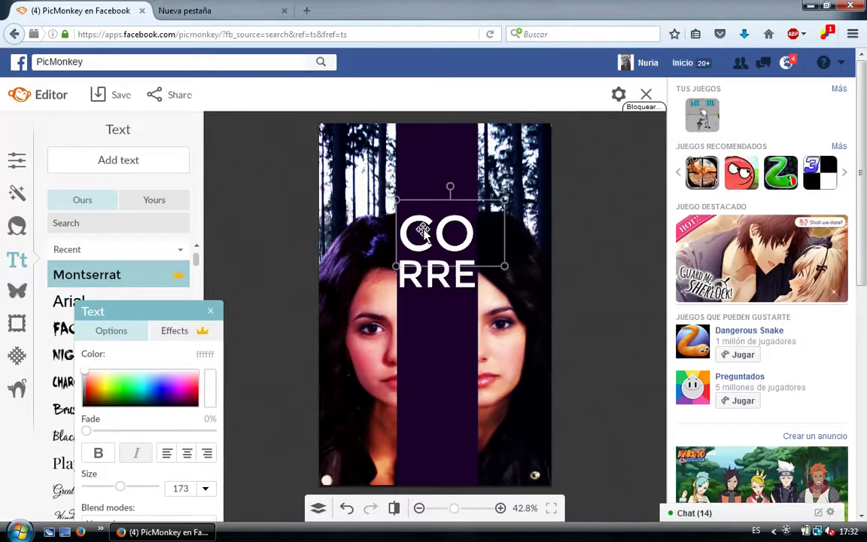
click(212, 309)
- Add a small 'NXVAKS' credit text at the bottom of the purple band
click(146, 172)
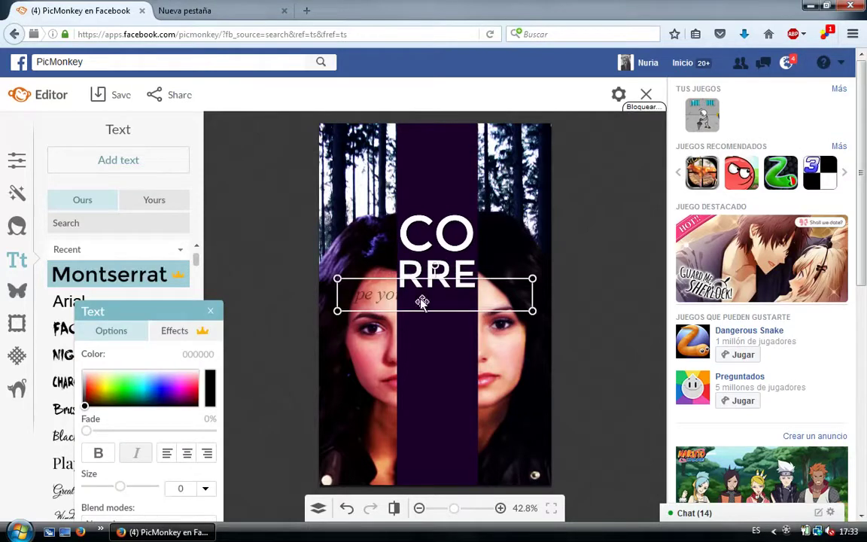
click(420, 300)
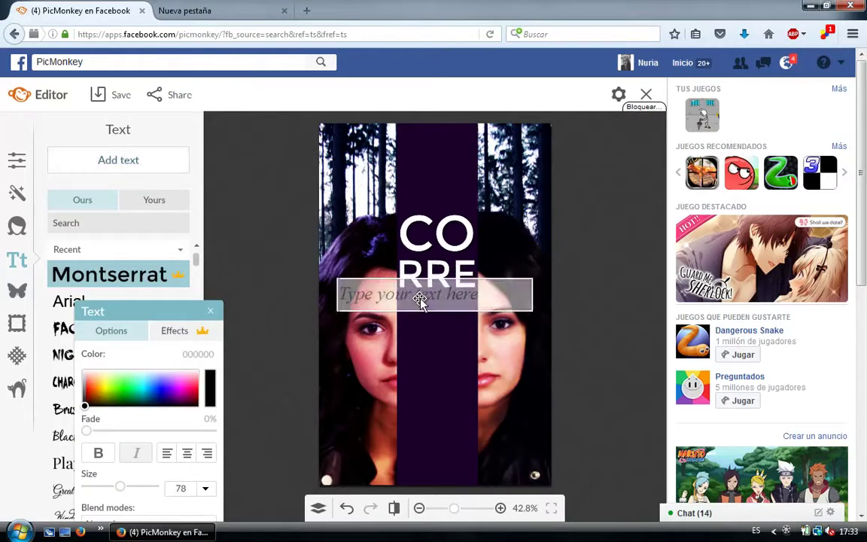
text(NXV)
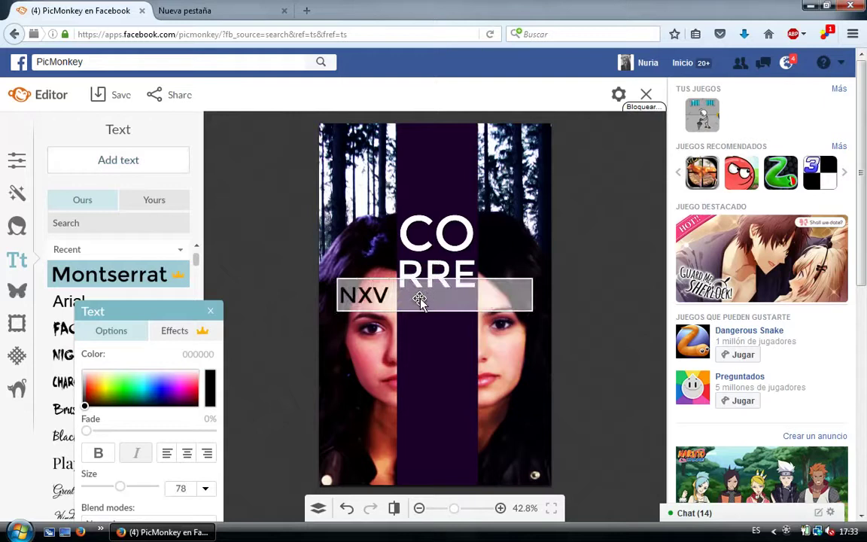
text(AKS)
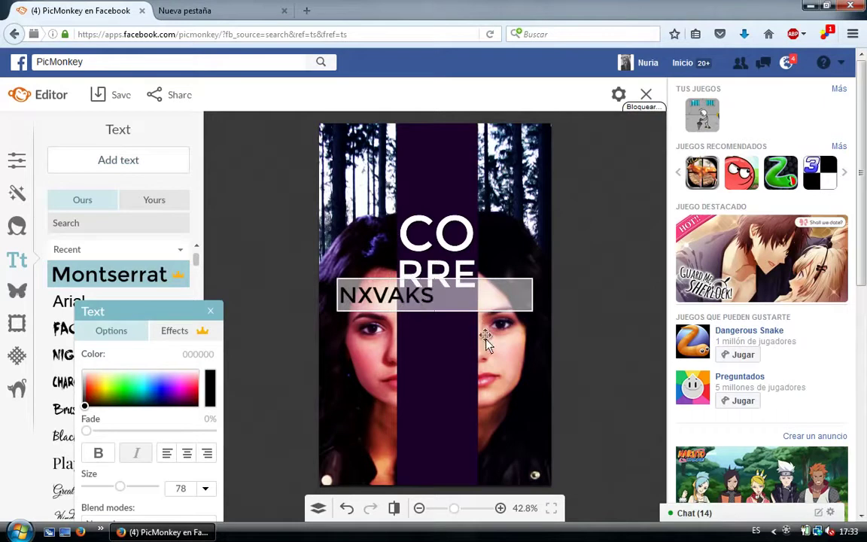
click(526, 299)
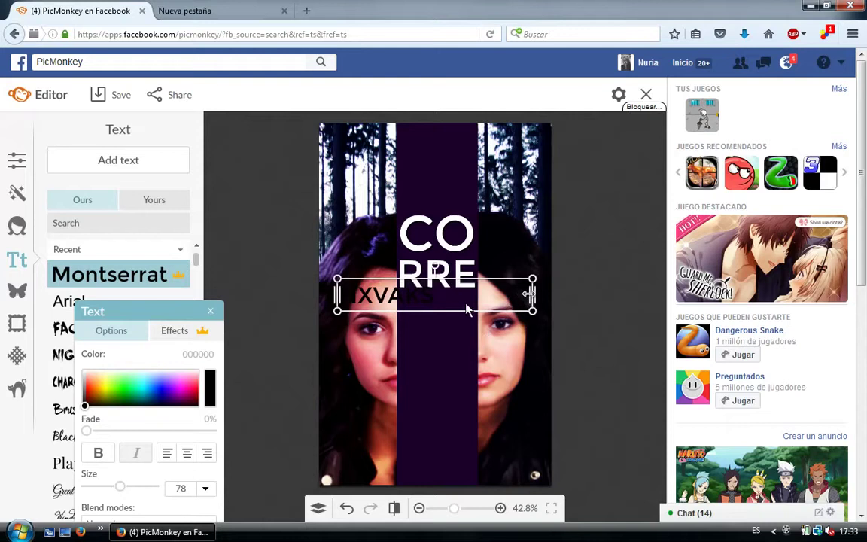
drag(465, 309, 454, 304)
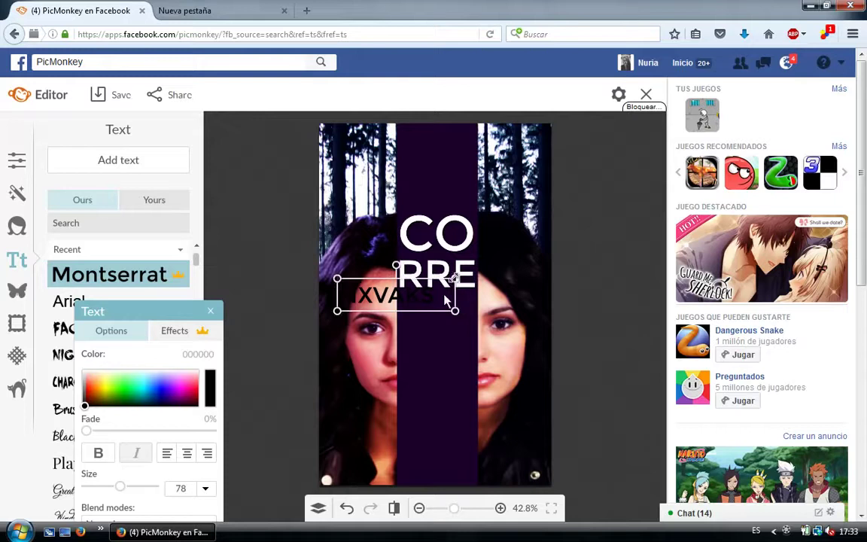
mouse_move(454, 308)
mouse_down()
mouse_move(386, 301)
mouse_move(451, 279)
mouse_move(432, 284)
mouse_up()
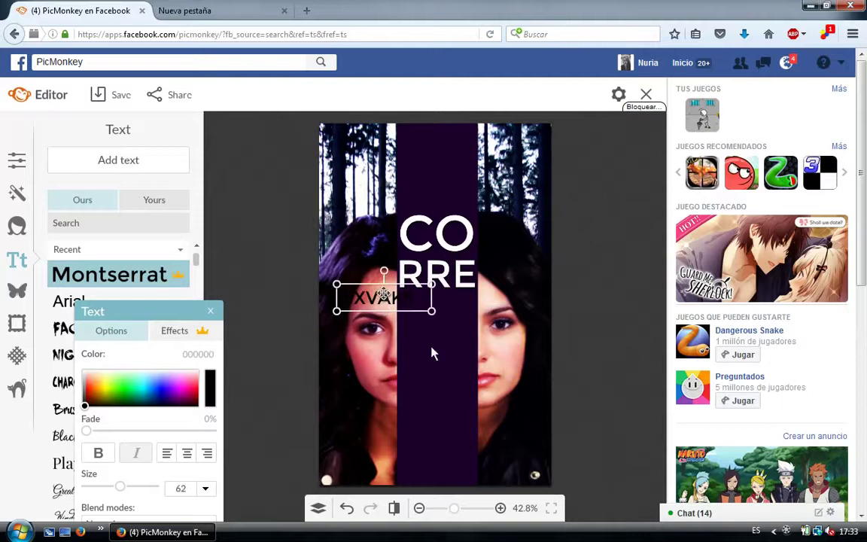
mouse_move(383, 297)
mouse_down()
mouse_move(443, 384)
mouse_move(445, 444)
mouse_up()
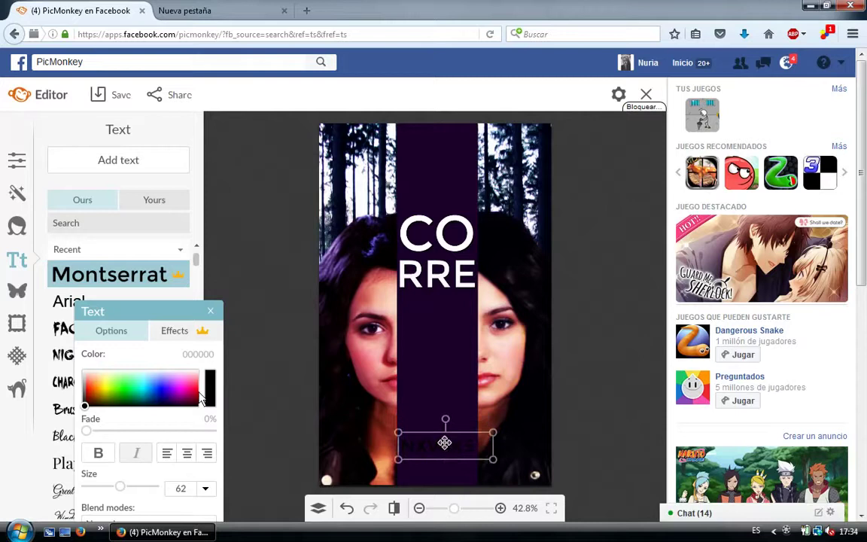
- Make the NXVAKS credit white (ffffff)
click(167, 334)
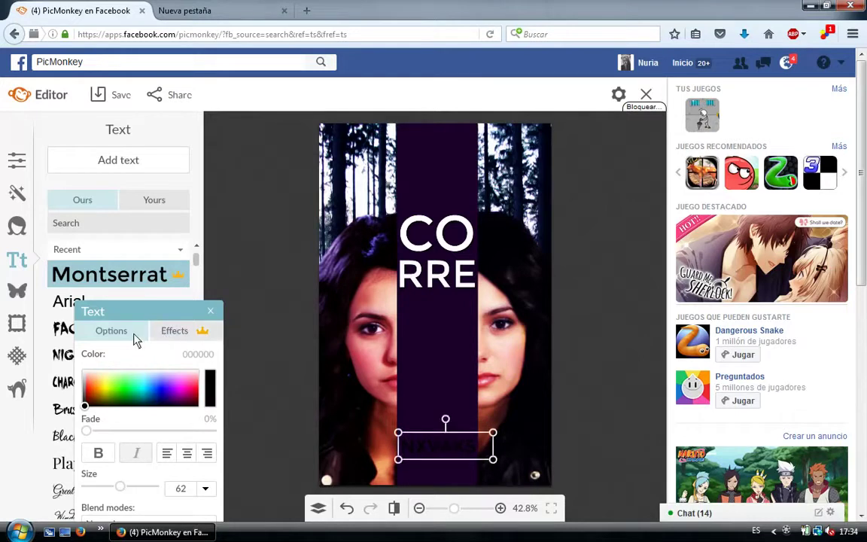
click(134, 336)
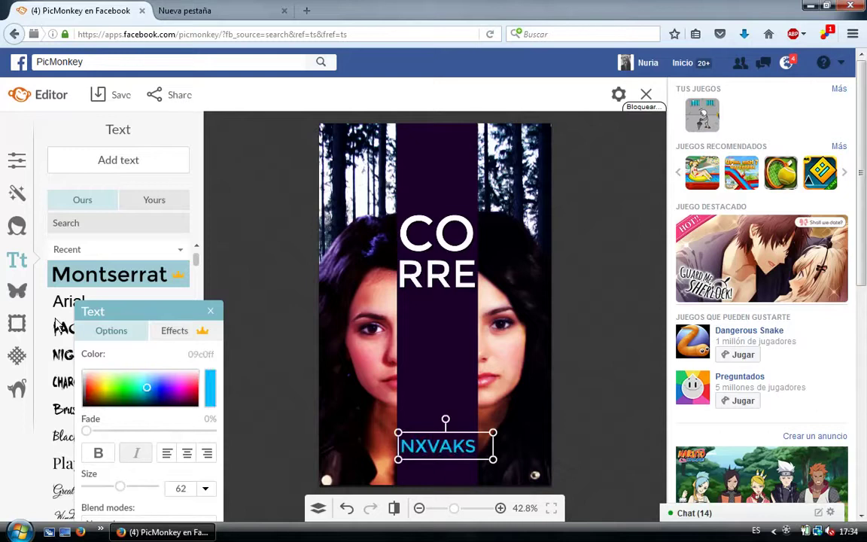
click(83, 371)
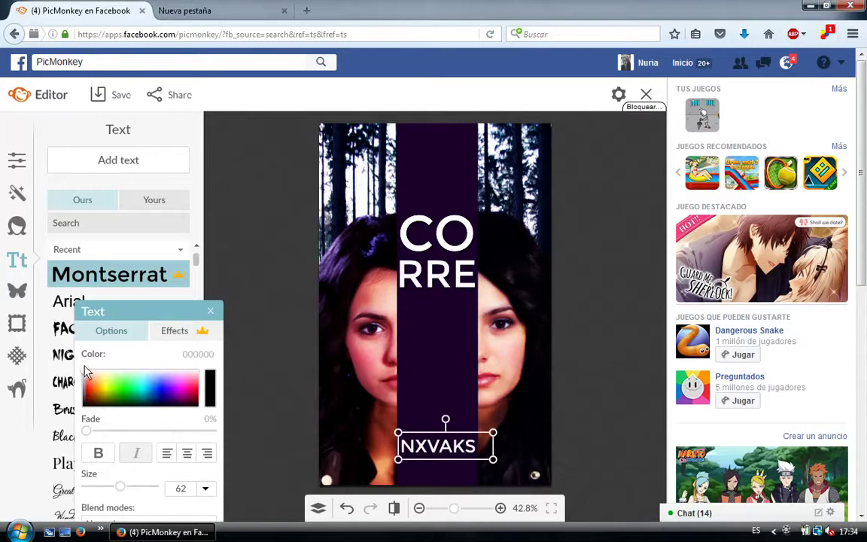
click(211, 313)
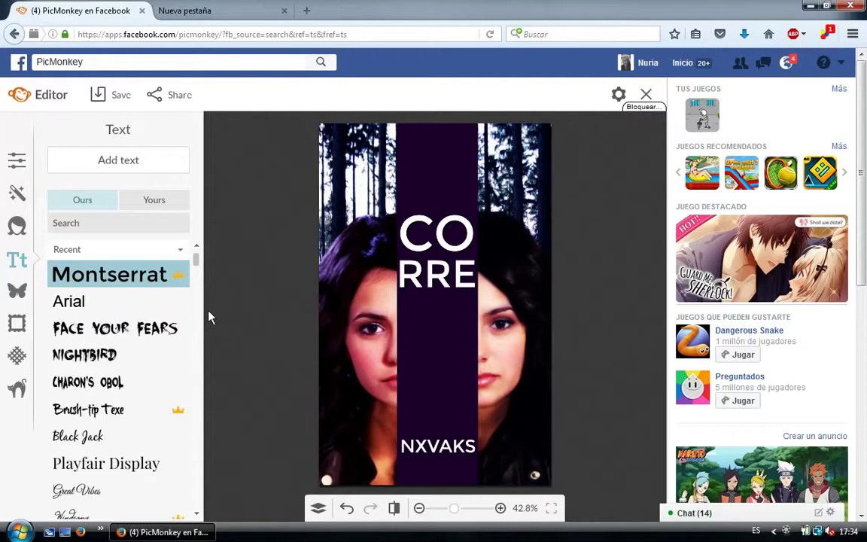
click(18, 290)
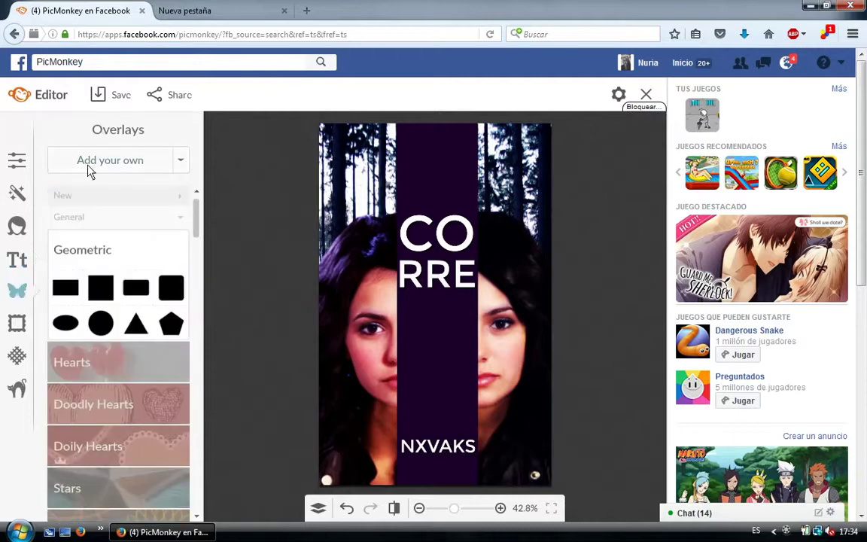
- Load 'lightning texture 1' from the recursos folder as an overlay image
click(88, 170)
drag(375, 260, 376, 342)
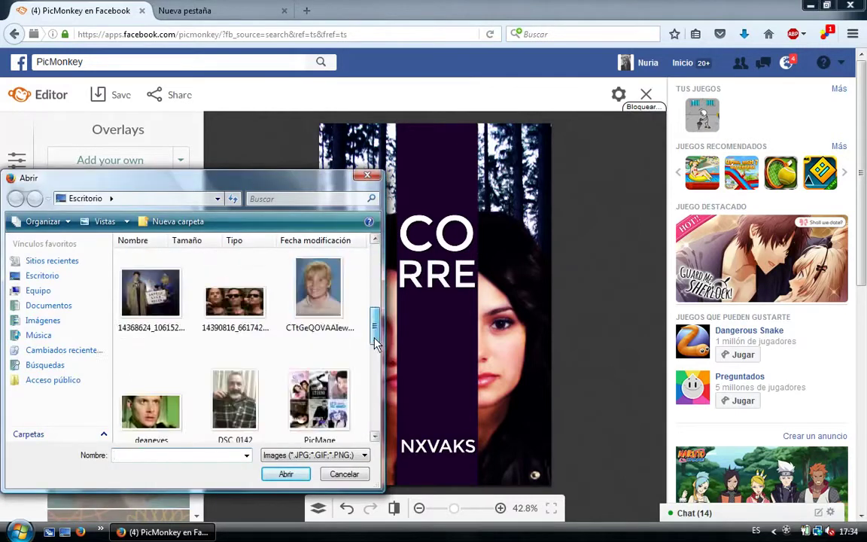
scroll(376, 343, up, 10)
double_click(229, 299)
double_click(153, 380)
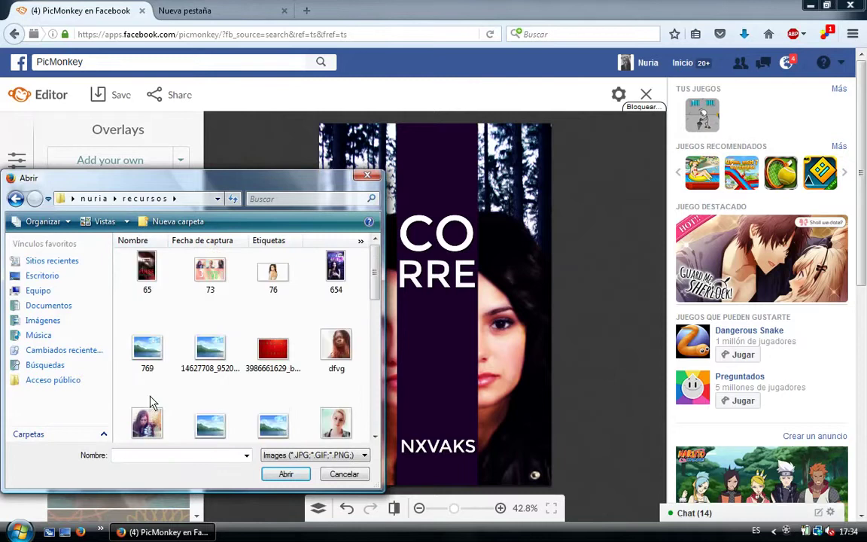
scroll(150, 391, down, 5)
click(147, 354)
click(284, 474)
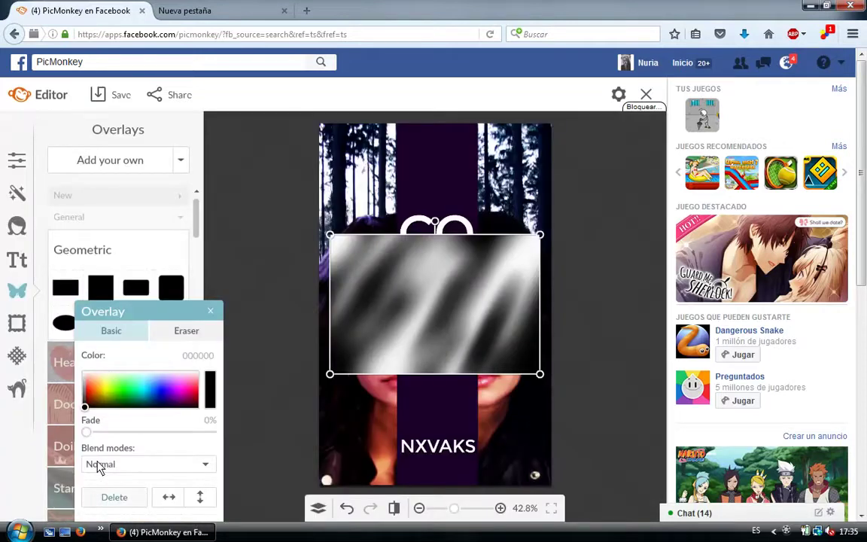
- Set the lightning texture's blend mode to Overlay
click(99, 464)
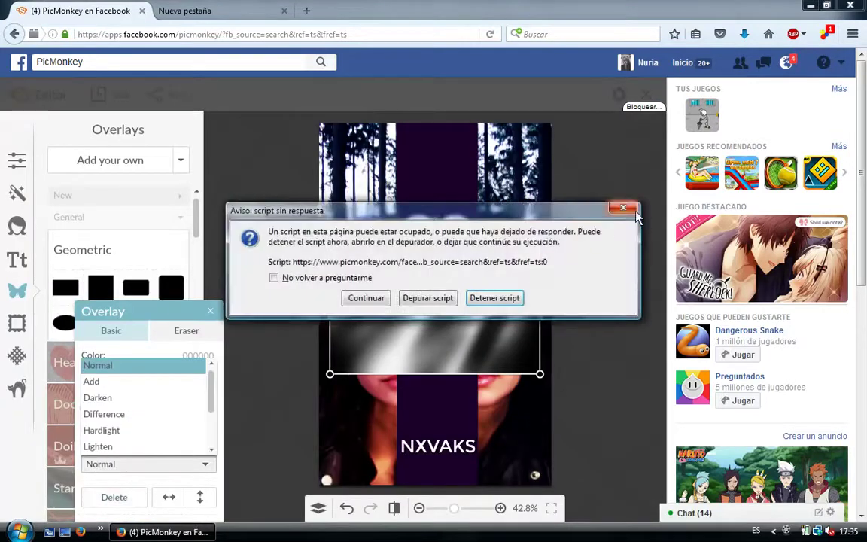
click(339, 296)
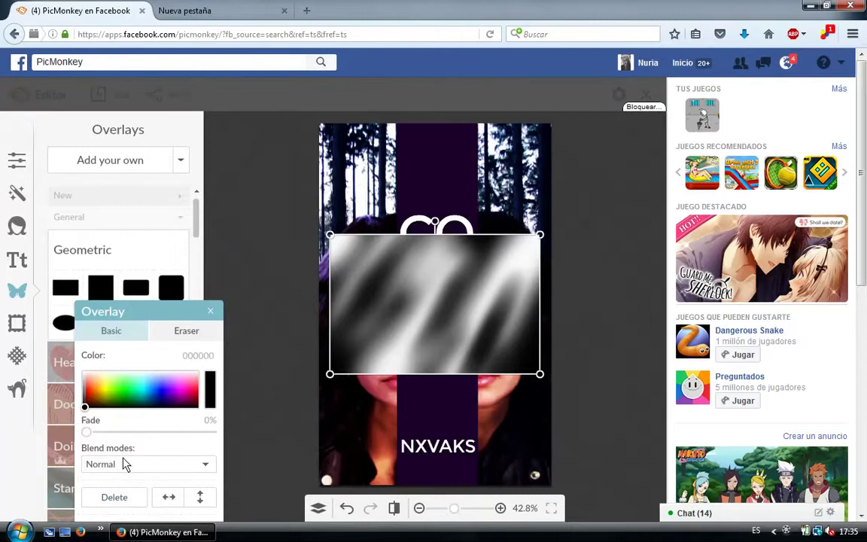
click(126, 465)
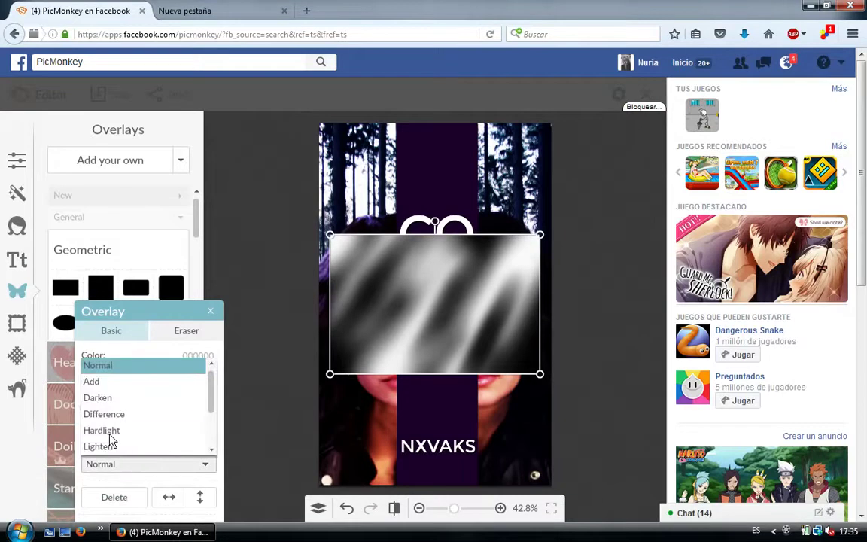
scroll(102, 393, down, 1)
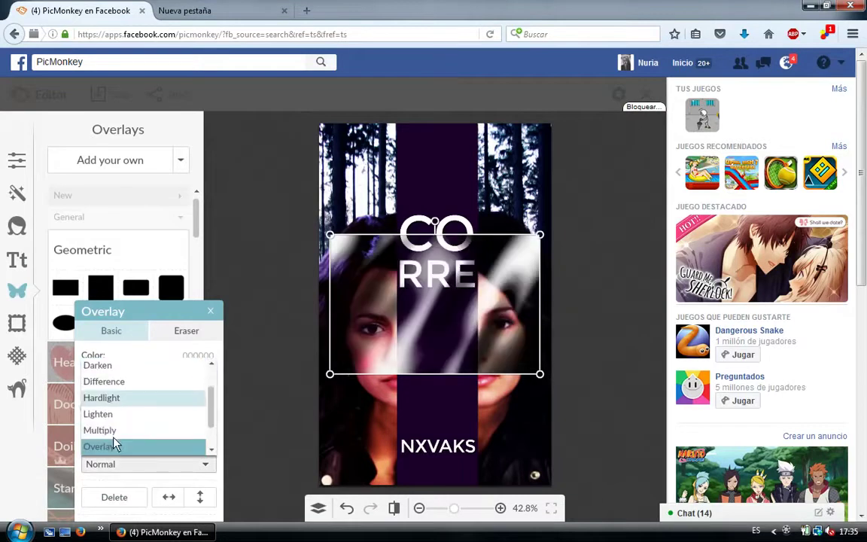
click(111, 447)
click(435, 226)
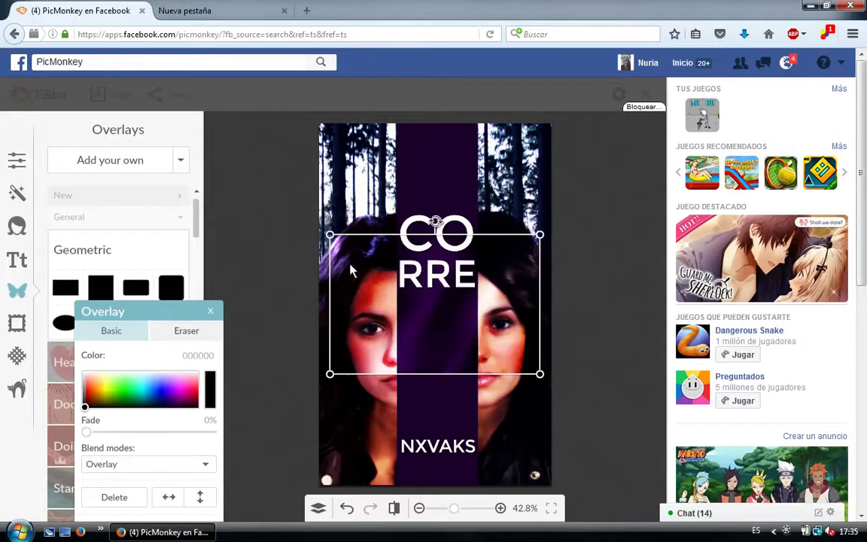
- Rotate the texture about 45 degrees and fade the overlay to 49%
mouse_move(435, 222)
mouse_down()
mouse_move(350, 264)
mouse_move(350, 304)
mouse_up()
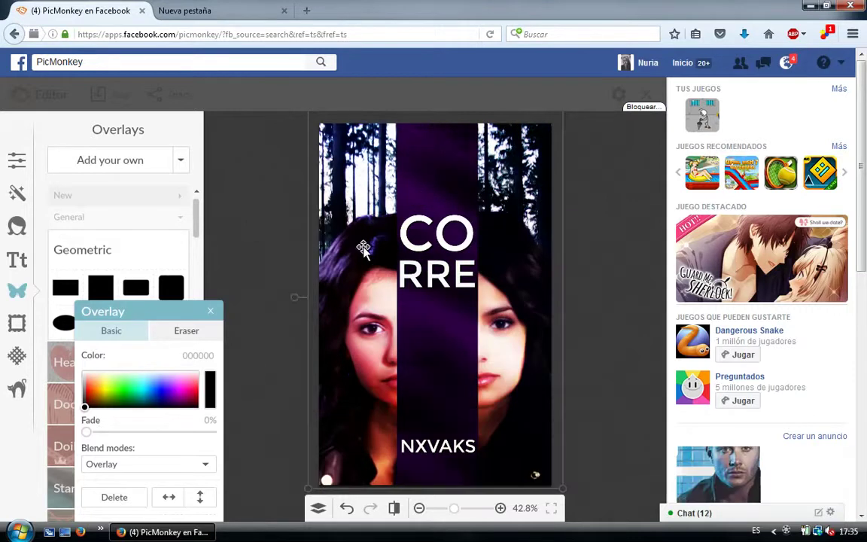
click(86, 434)
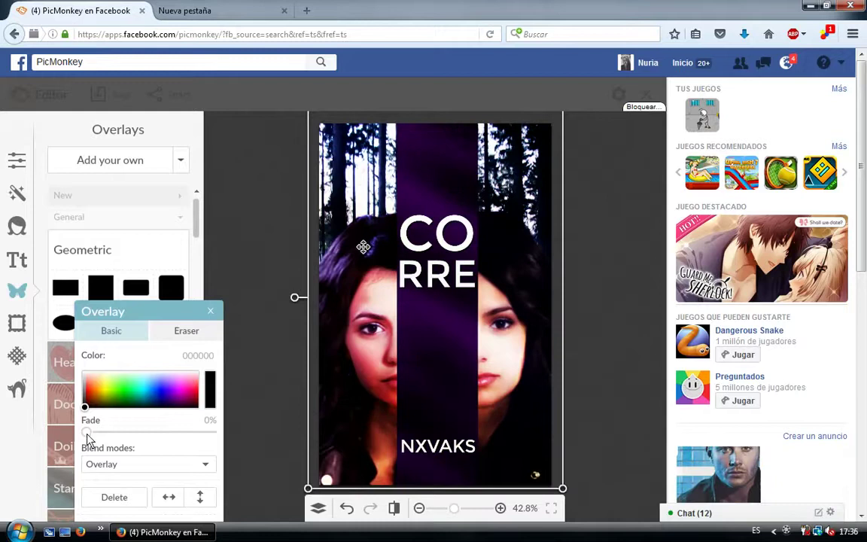
click(149, 434)
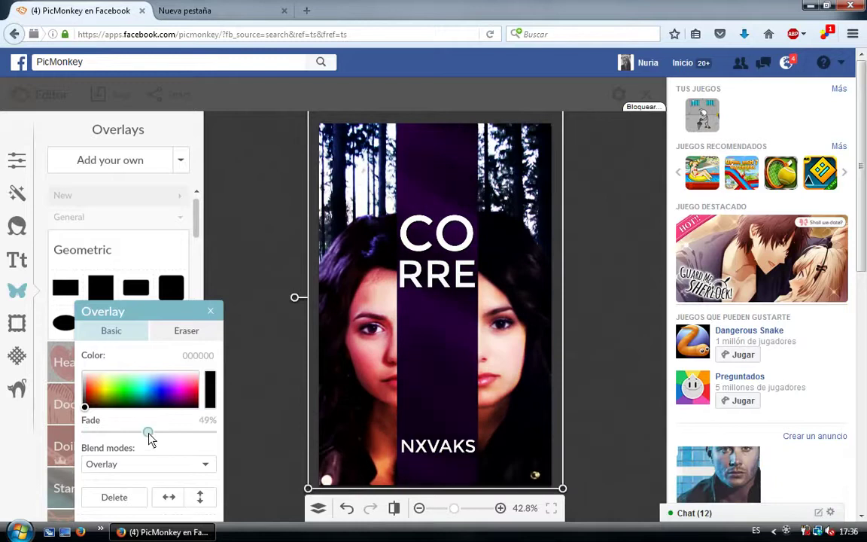
click(211, 312)
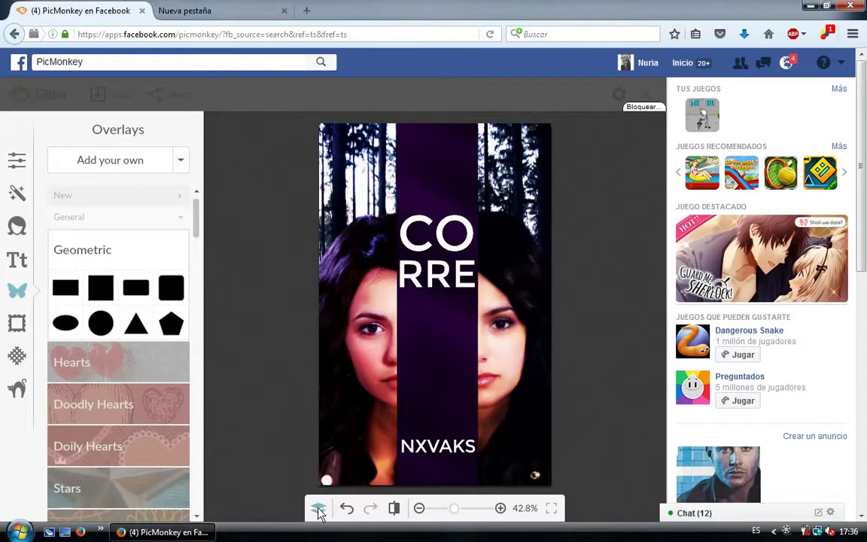
- Combine all poster layers into a single background layer
click(318, 510)
click(221, 450)
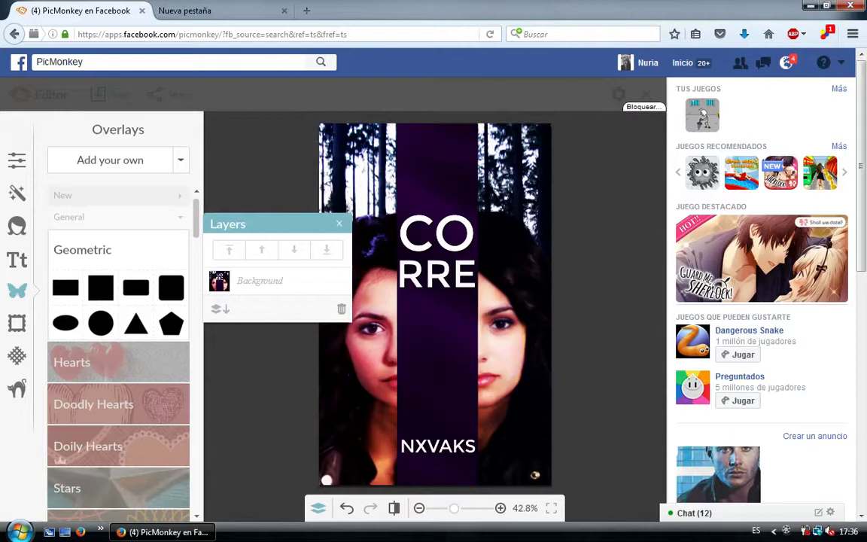
click(16, 389)
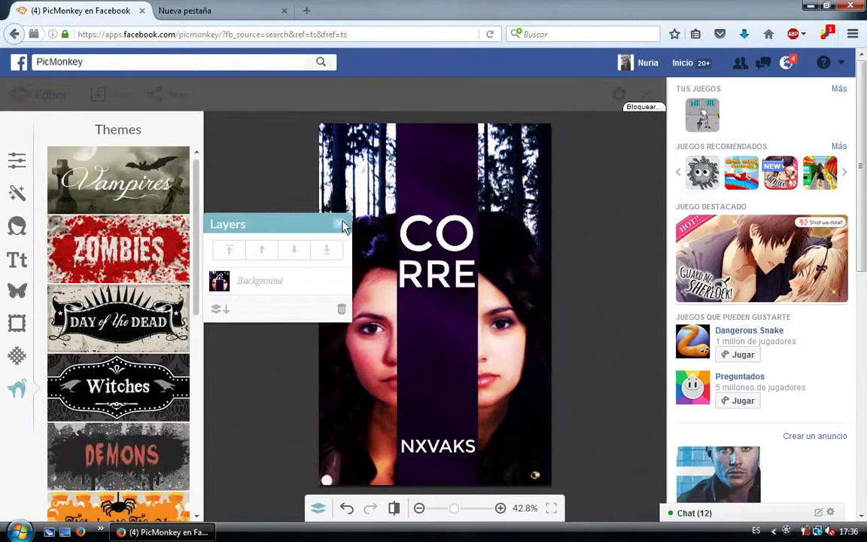
click(139, 248)
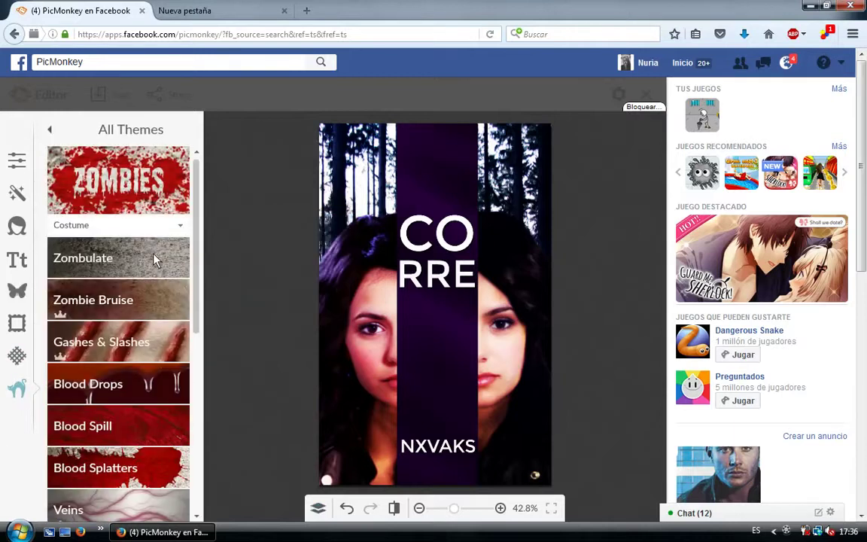
- Paint Zombulate skin on the right face with 0% decay and about 42% fade
click(113, 258)
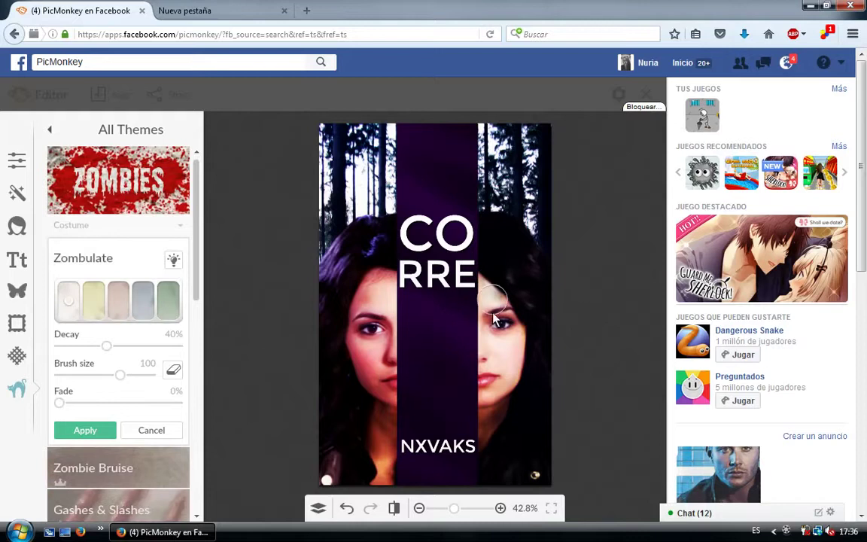
drag(493, 395, 494, 441)
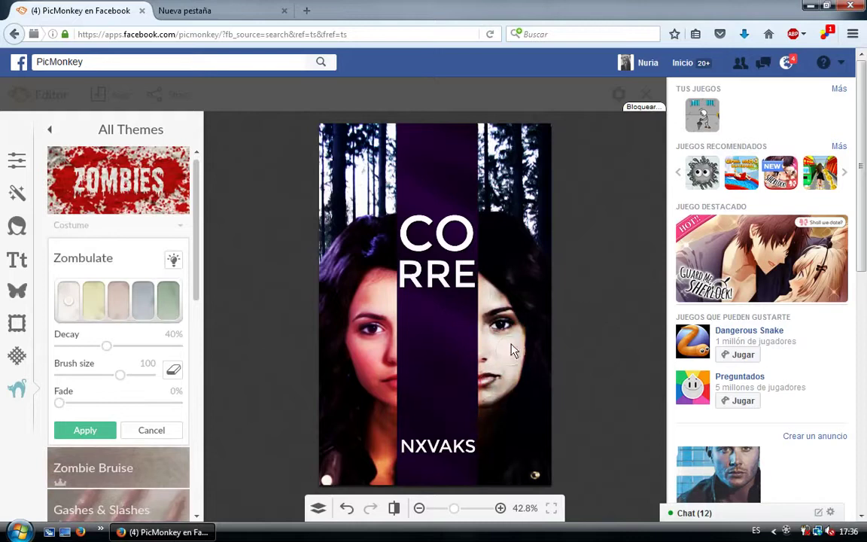
click(106, 345)
drag(49, 362, 55, 354)
mouse_move(59, 403)
mouse_down()
mouse_move(126, 407)
mouse_move(109, 403)
mouse_up()
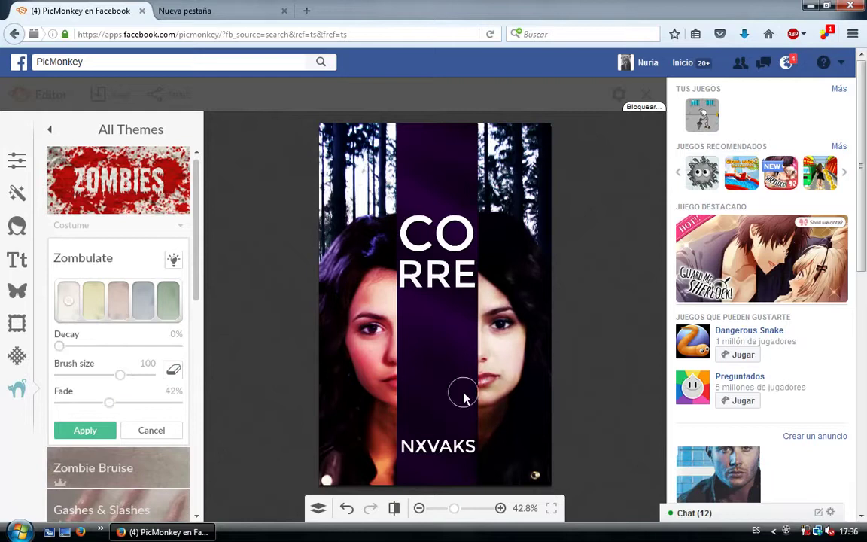
click(85, 430)
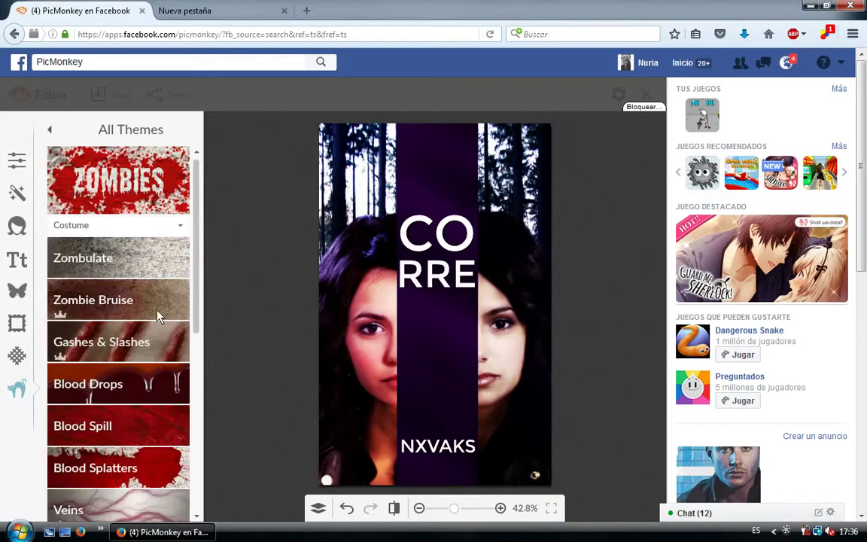
- Paint a purple Zombie Bruise with brush size 61 around the right eye
click(136, 299)
click(118, 346)
drag(120, 393, 107, 393)
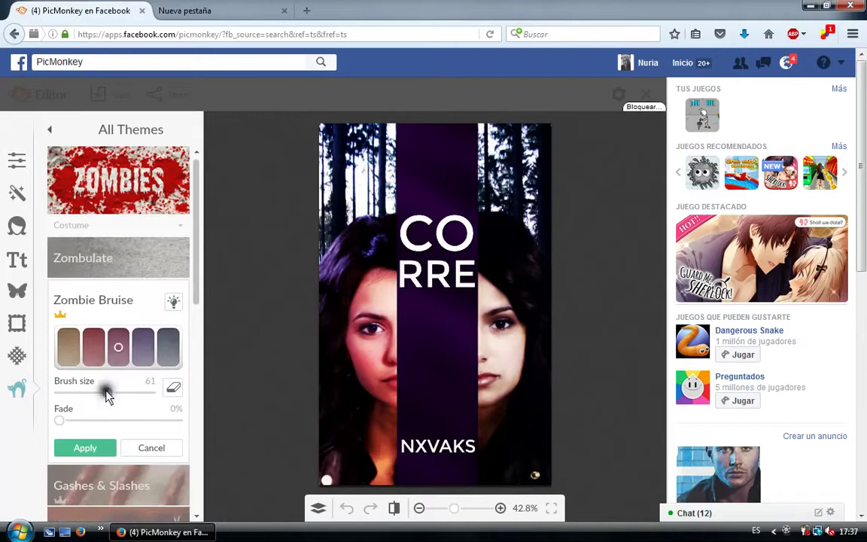
drag(453, 508, 460, 508)
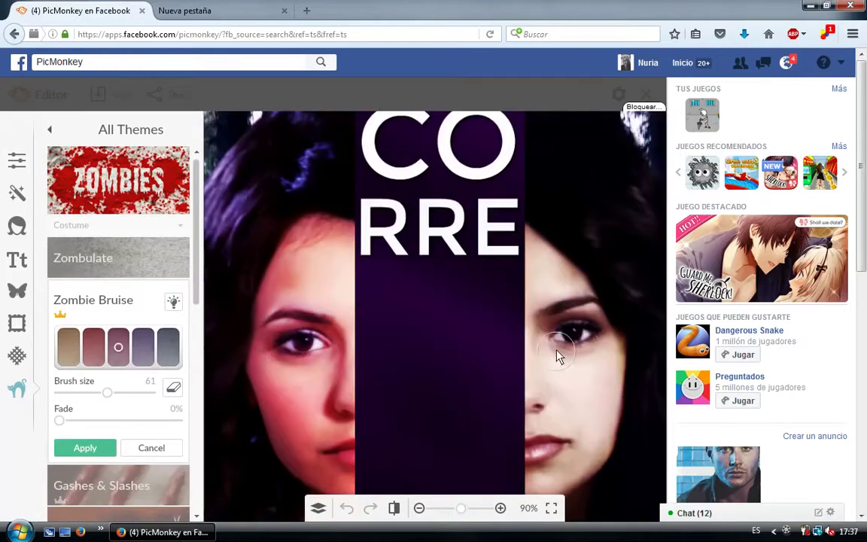
drag(567, 358, 545, 320)
click(173, 387)
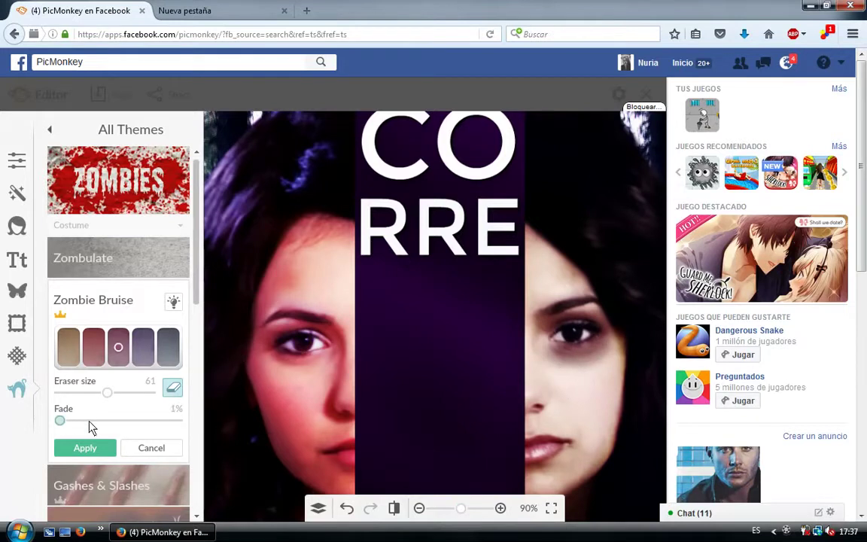
click(85, 448)
- Place a slightly faded Gashes & Slashes sticker on the right face's cheek
click(128, 342)
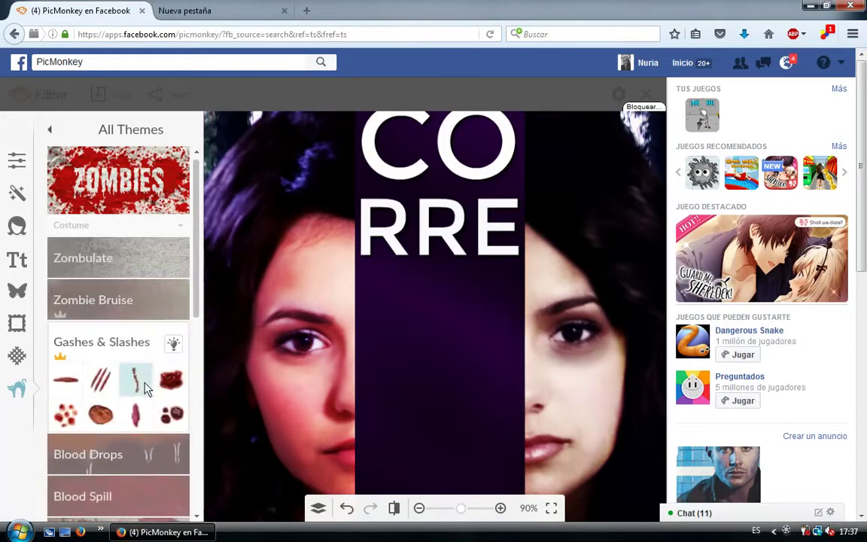
click(145, 387)
mouse_move(436, 248)
mouse_down()
mouse_move(597, 324)
mouse_move(608, 376)
mouse_move(621, 337)
mouse_up()
drag(86, 432, 94, 434)
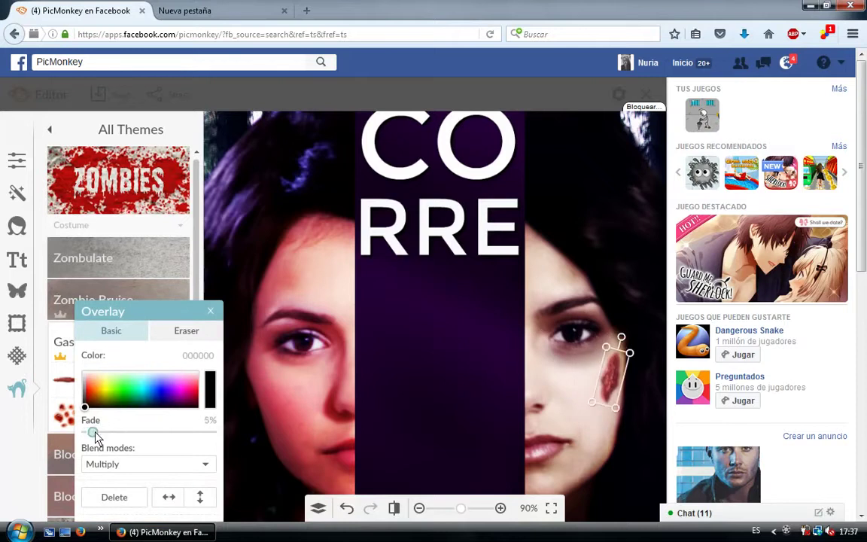
click(211, 311)
click(460, 509)
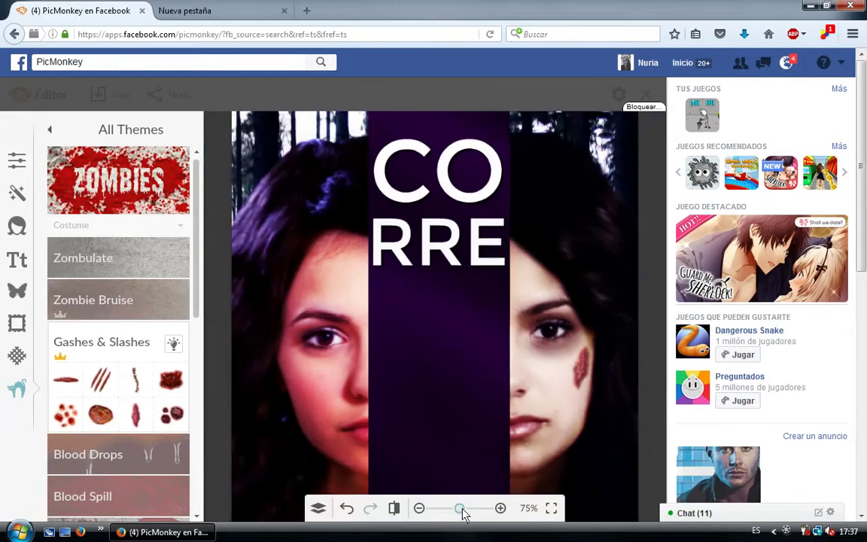
drag(463, 514, 453, 512)
- Bring the right face's eye into view after abandoning a first Corpse Eye Color attempt
drag(196, 309, 220, 412)
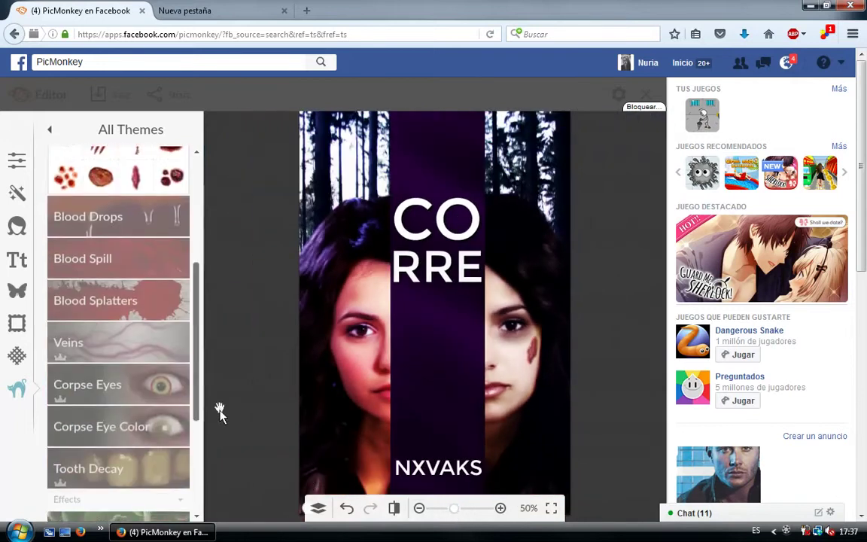
scroll(151, 331, down, 2)
click(113, 348)
drag(454, 509, 465, 509)
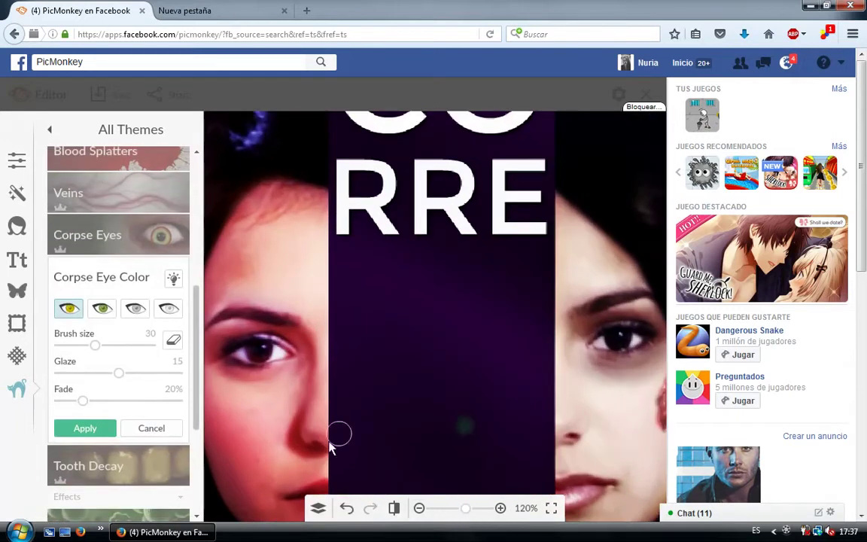
click(151, 427)
drag(518, 351, 444, 340)
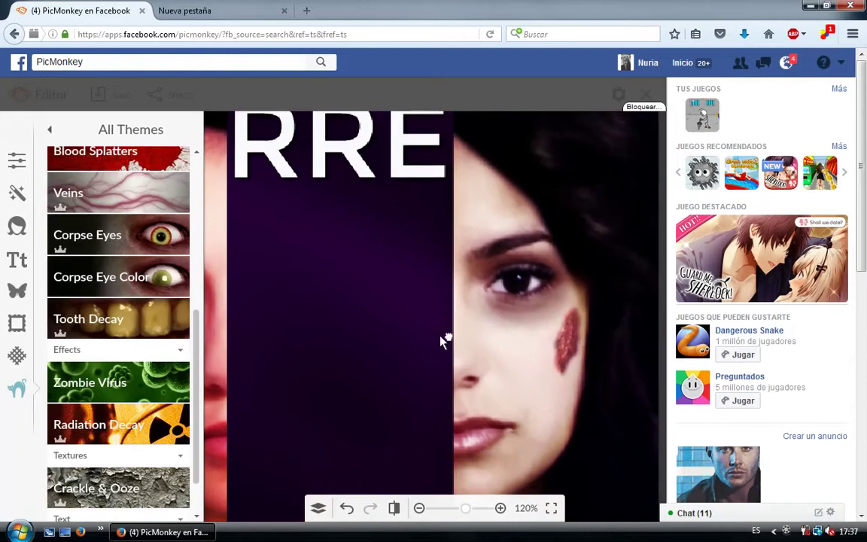
- Paint the right iris with the yellow corpse eye colour at Glaze 21 and apply it
click(89, 277)
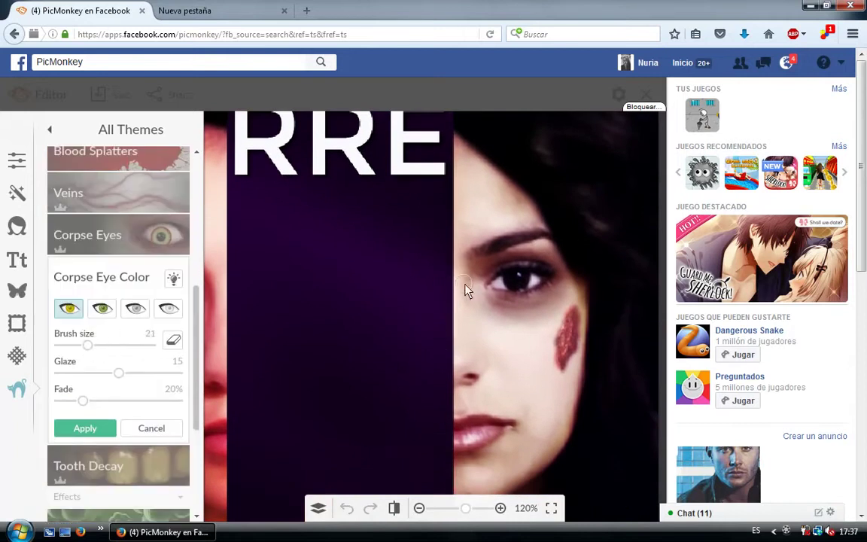
drag(504, 285, 527, 283)
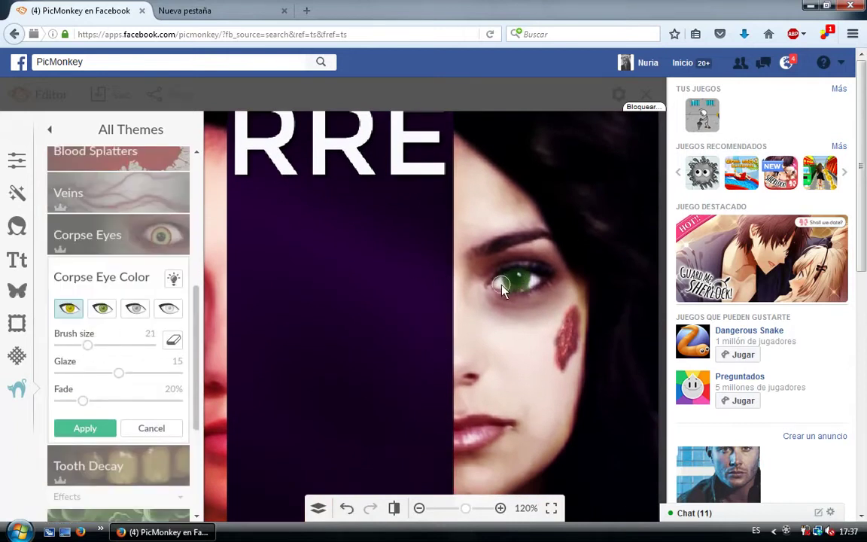
click(102, 309)
click(68, 308)
drag(119, 374, 142, 373)
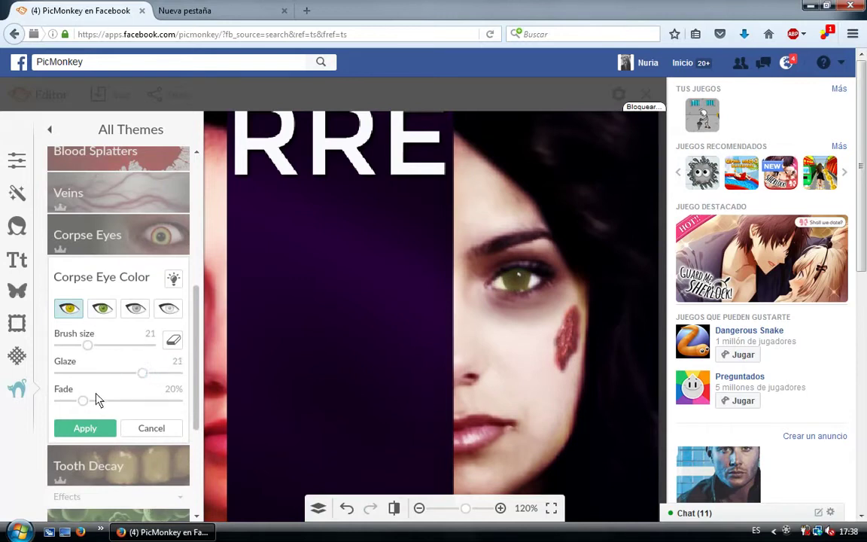
drag(72, 401, 80, 401)
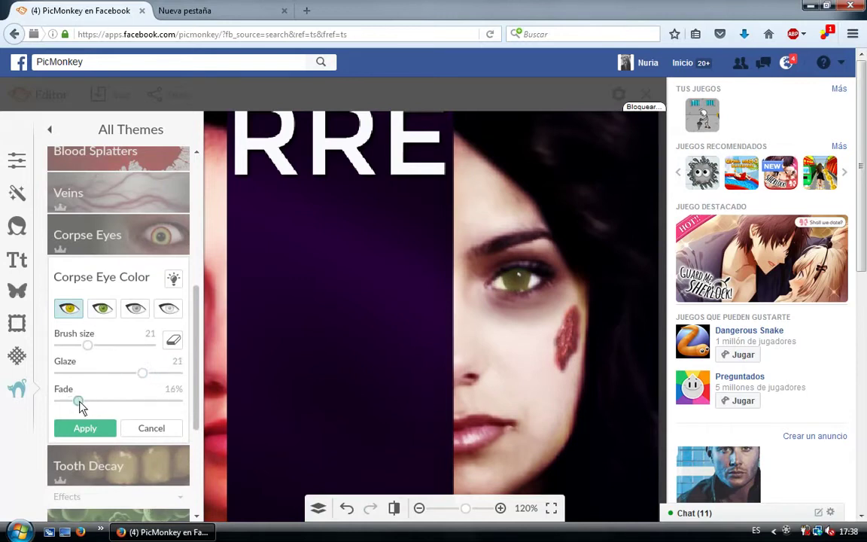
click(172, 340)
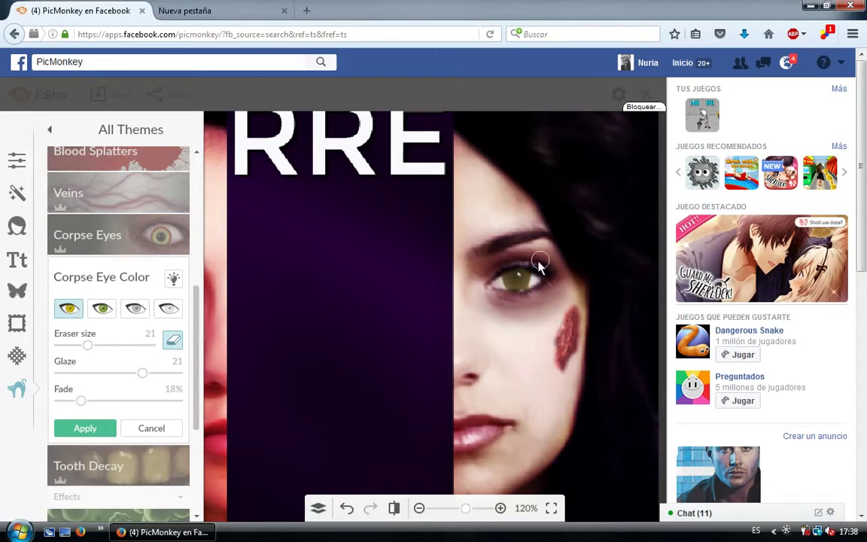
click(85, 427)
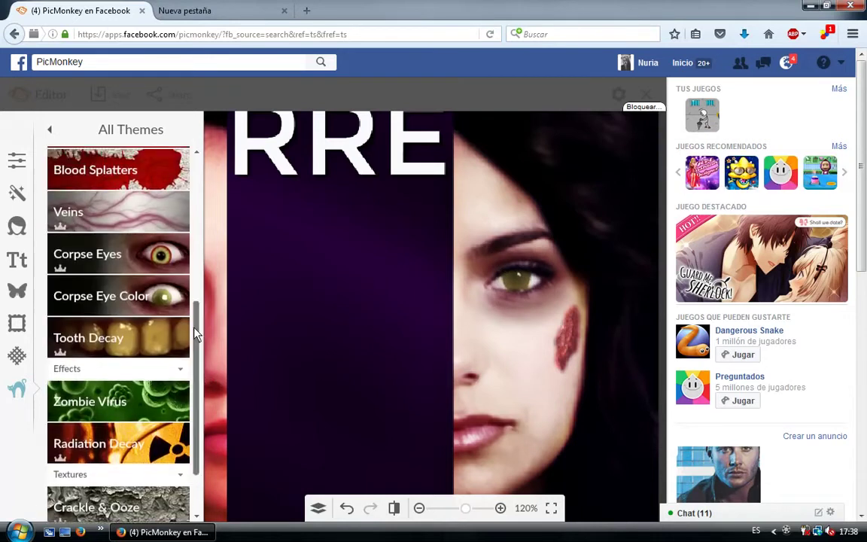
- Zombulate the right face again with Decay 0% and Fade 58%, then view the whole poster
scroll(174, 294, up, 5)
click(167, 260)
mouse_move(479, 190)
mouse_down()
mouse_move(495, 387)
mouse_move(548, 444)
mouse_move(475, 511)
mouse_move(456, 508)
mouse_up()
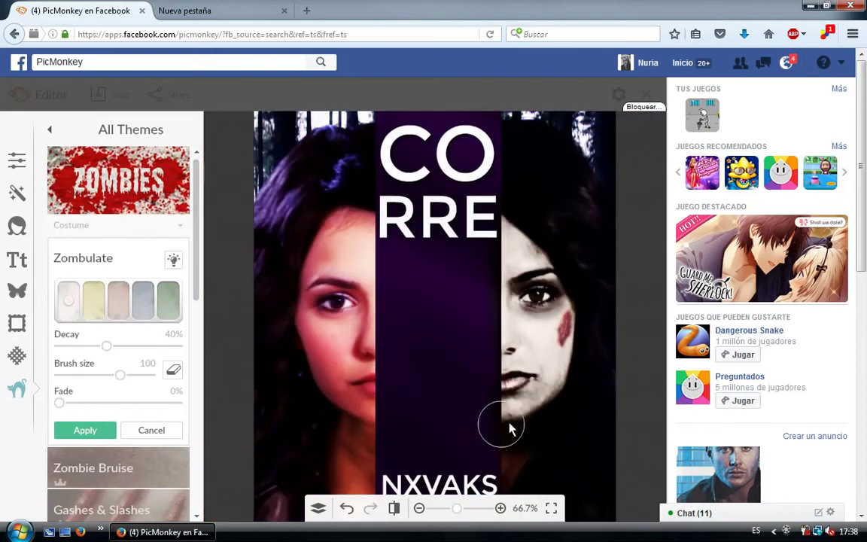
drag(106, 347, 59, 347)
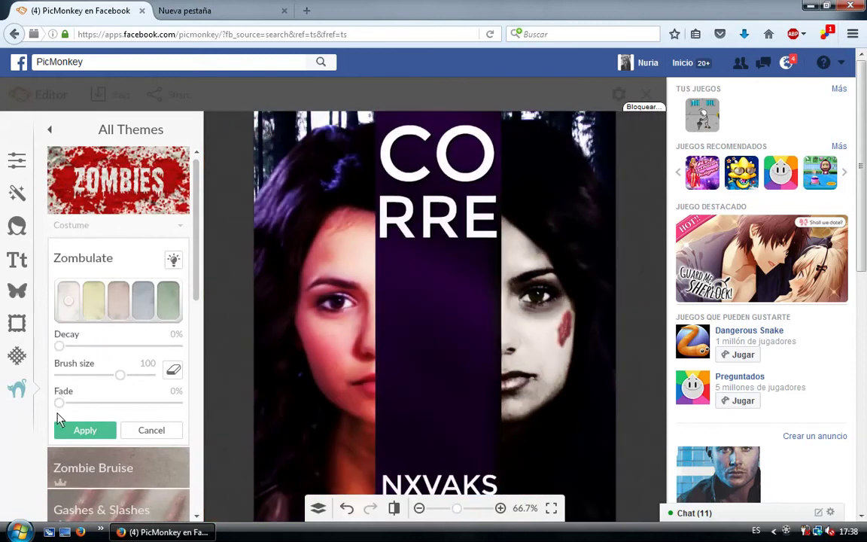
drag(58, 403, 210, 408)
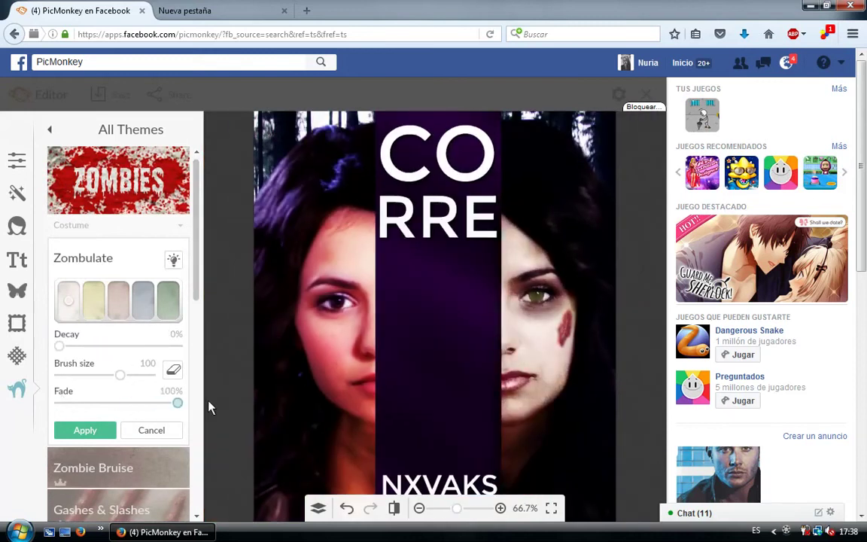
click(98, 431)
drag(457, 508, 454, 510)
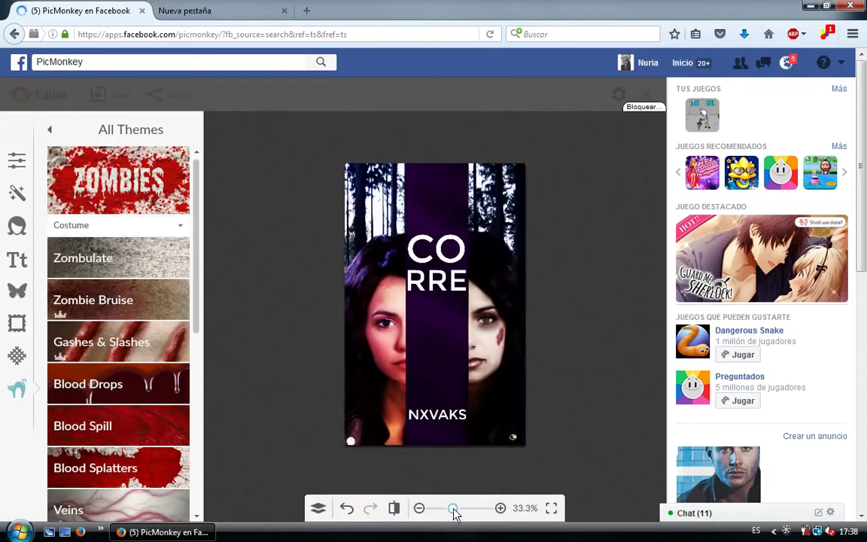